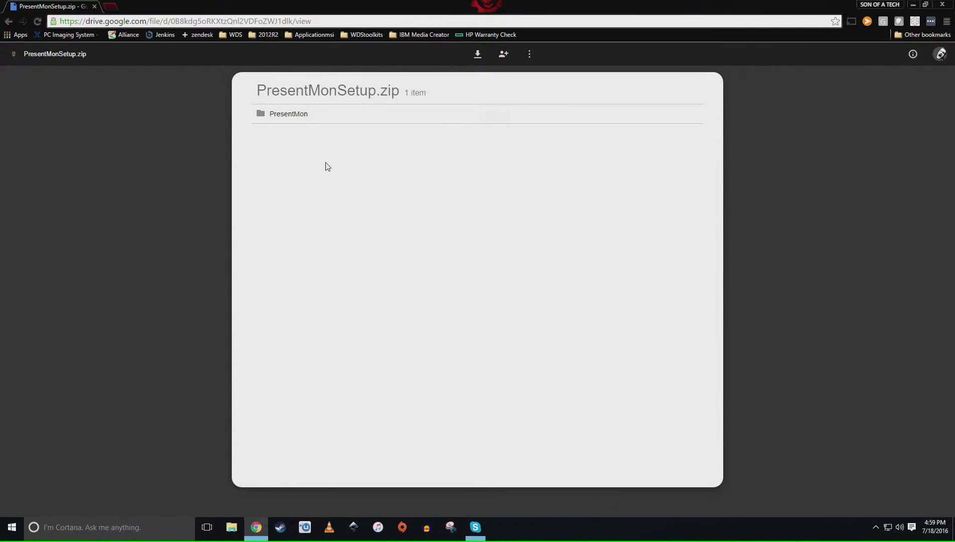
- Shrink the browser and look inside the ProjectMonGuide desktop folder, then close it
left_click_drag(484, 5, 533, 41)
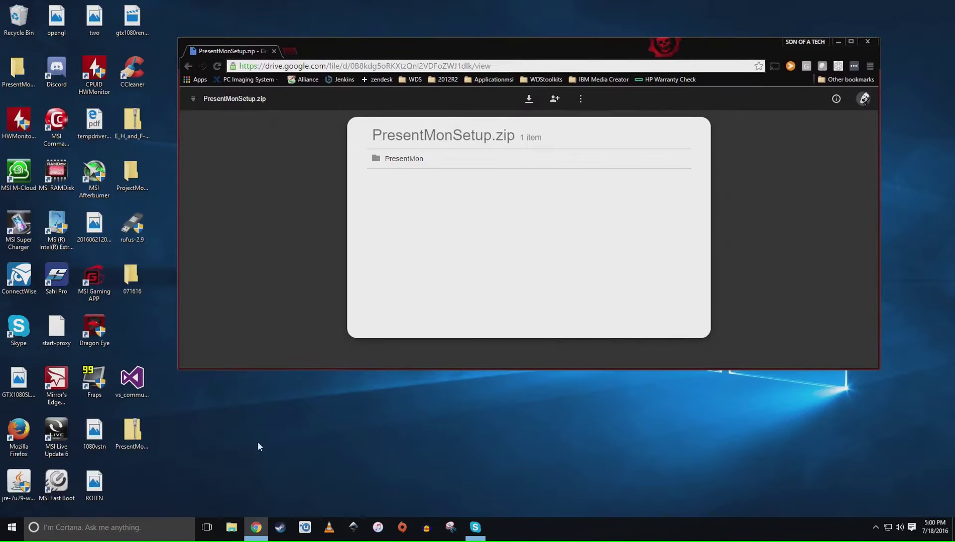
left_click(131, 437)
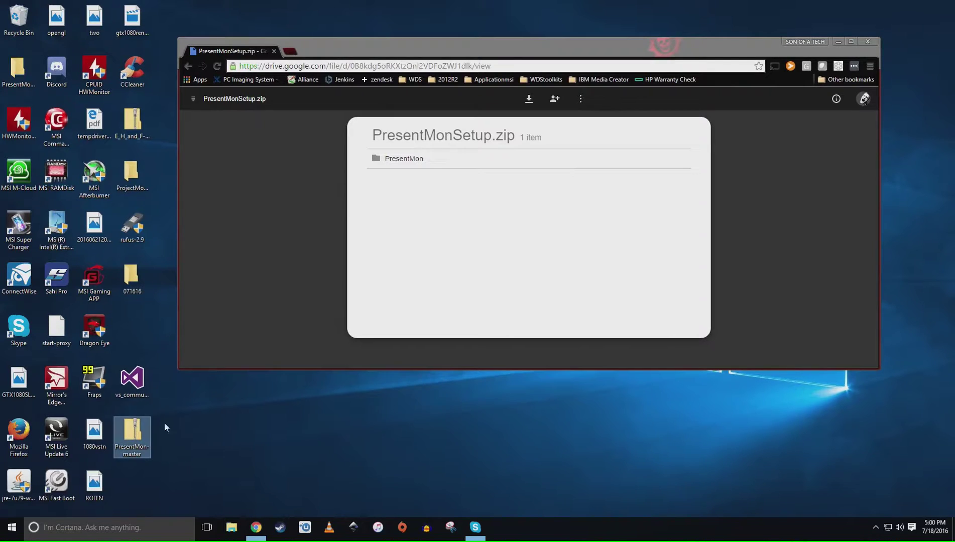
double_click(129, 168)
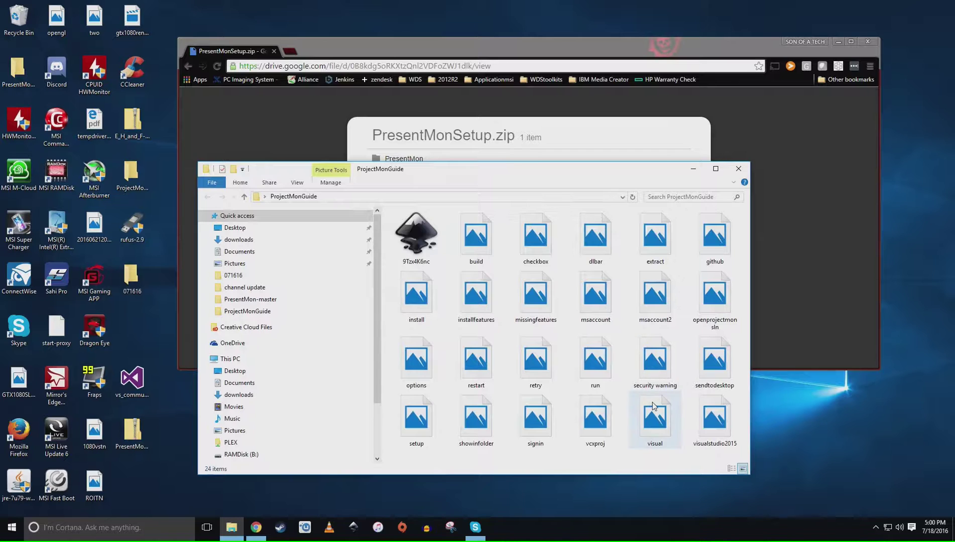
left_click_drag(750, 474, 861, 505)
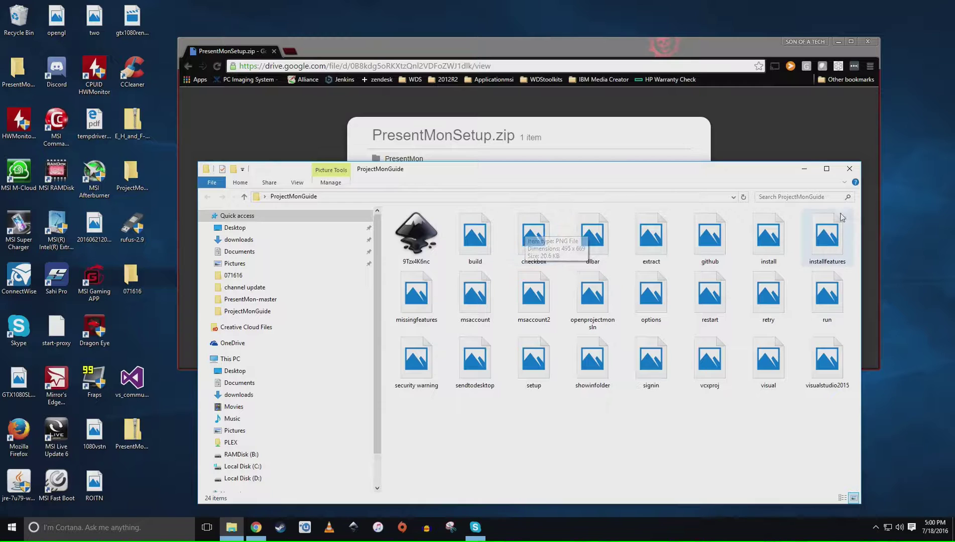
left_click(849, 169)
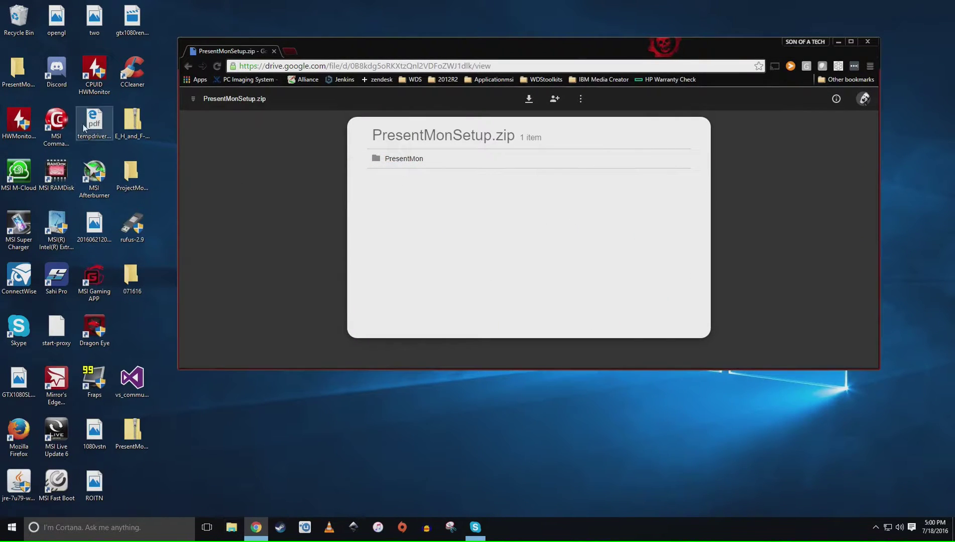
- Glance at ProjectMonGuide again, then open the PresentMon-master desktop folder
left_click(139, 174)
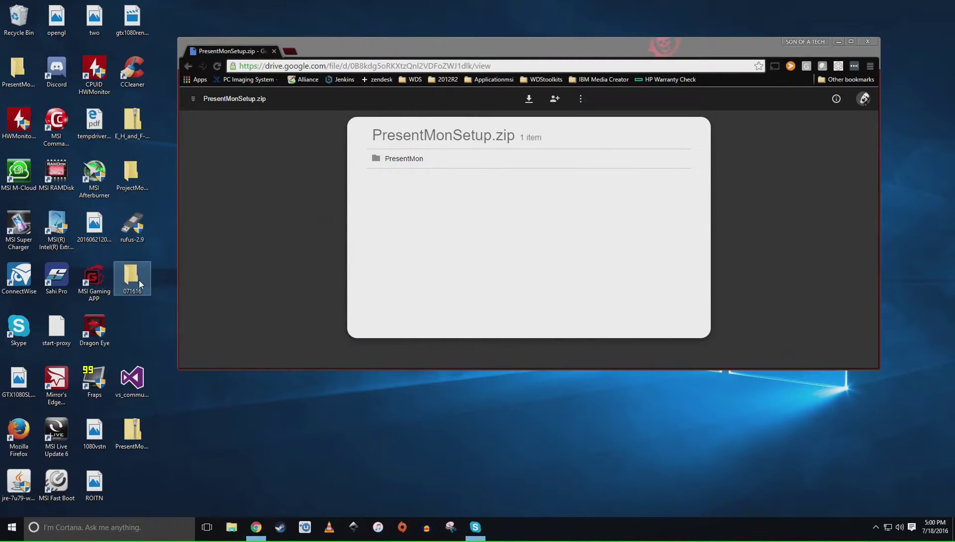
left_click(132, 433)
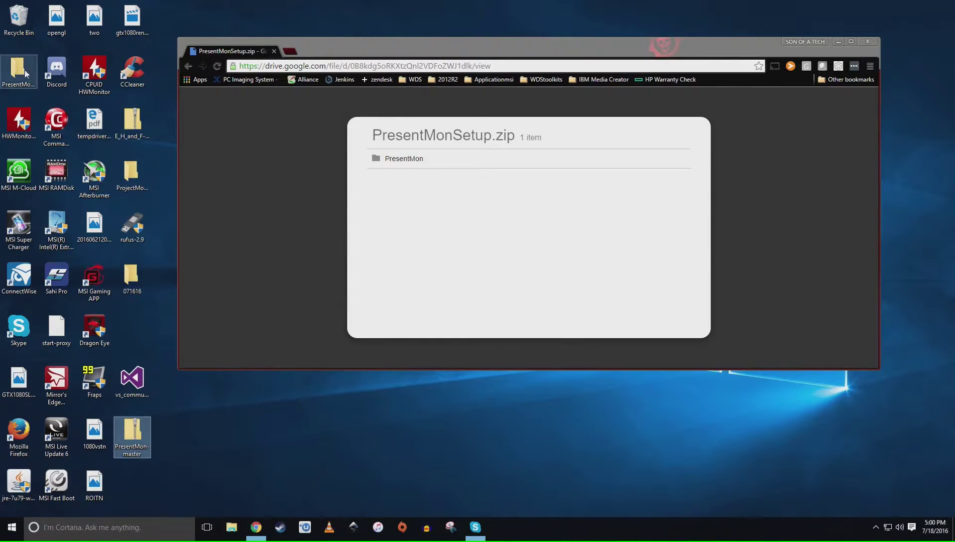
double_click(132, 173)
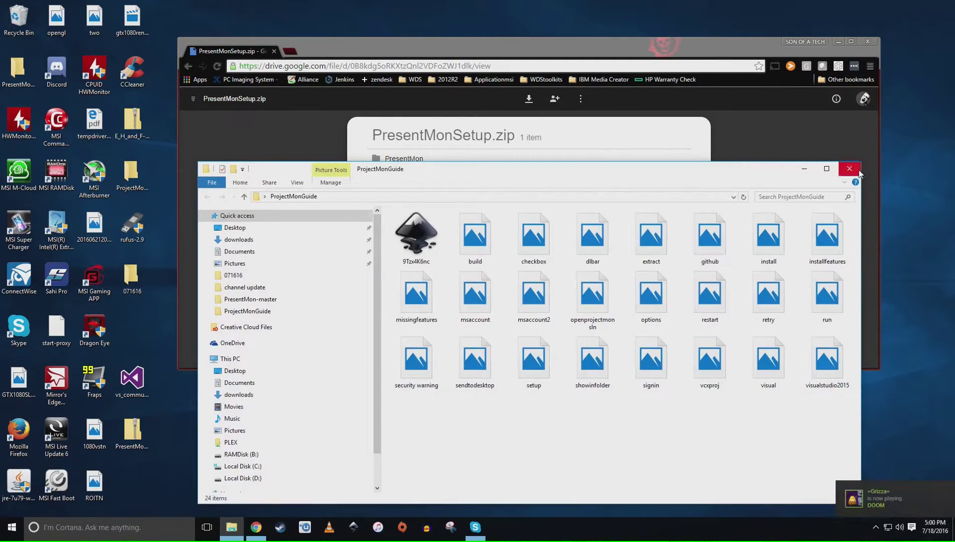
left_click(843, 172)
double_click(16, 68)
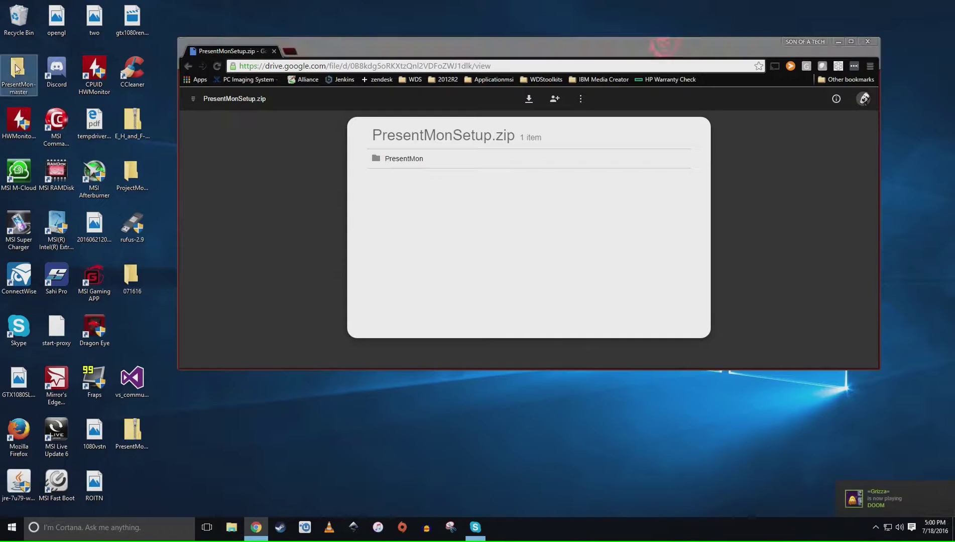
- Open PresentMon.sln from the inner PresentMon-master folder in Visual Studio, then close everything
double_click(437, 227)
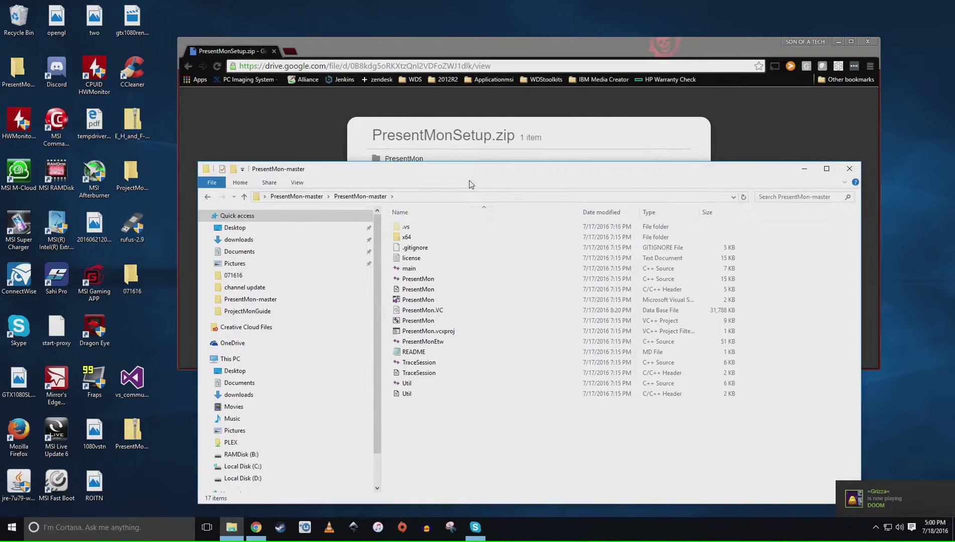
left_click(414, 304)
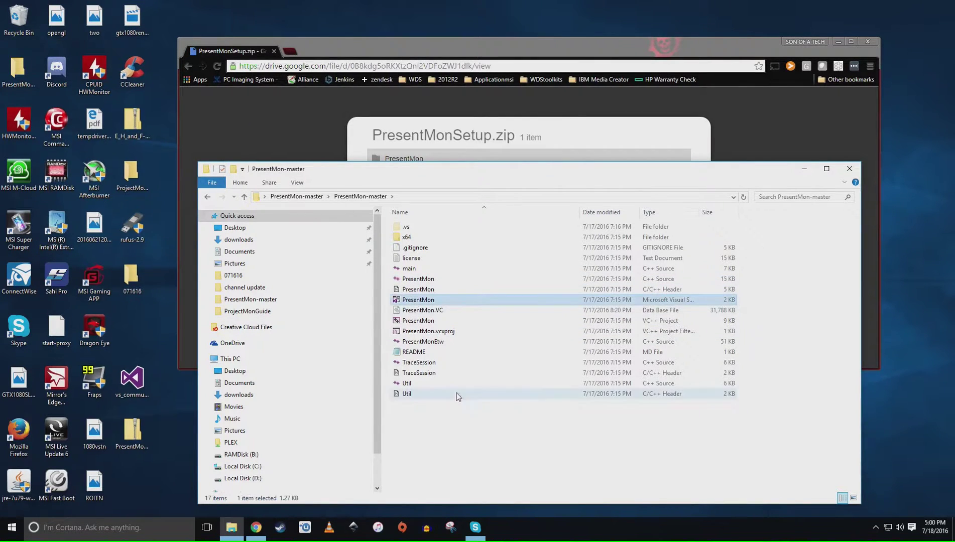
double_click(423, 303)
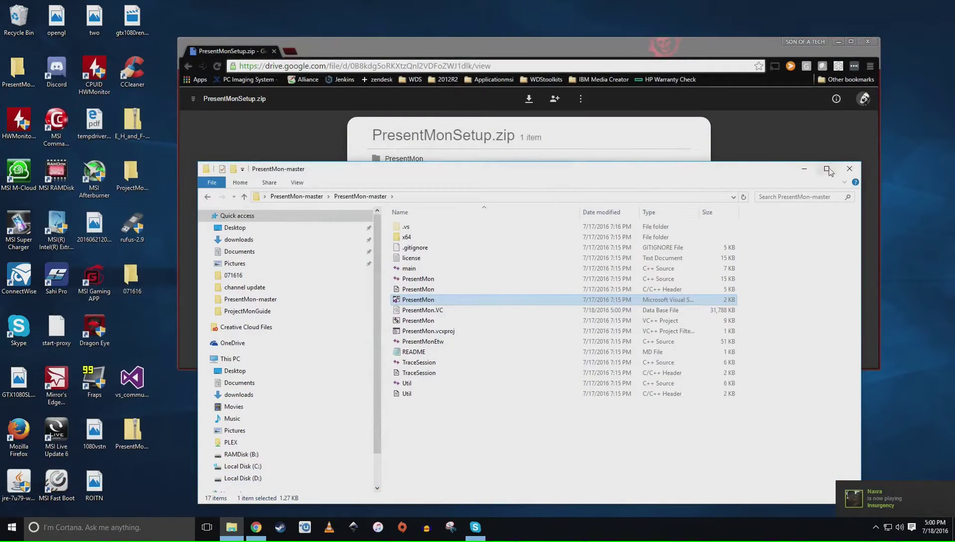
left_click(860, 162)
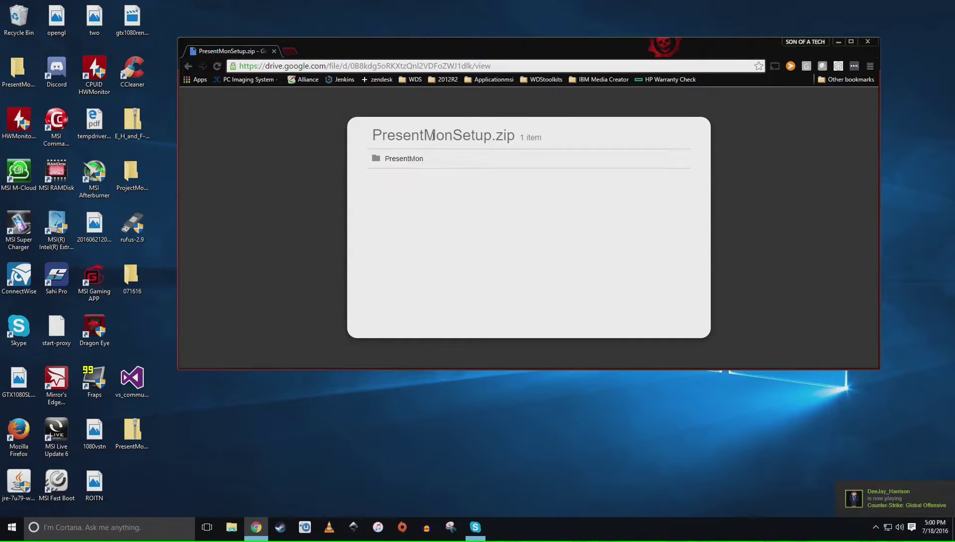
- Download PresentMonSetup.zip from the Drive preview and place it mid-desktop
left_click(346, 66)
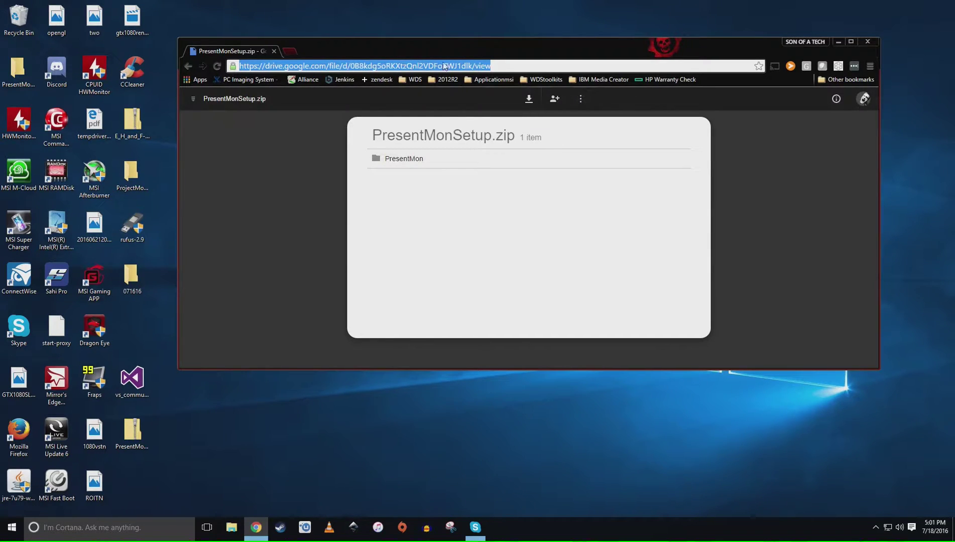
left_click(529, 101)
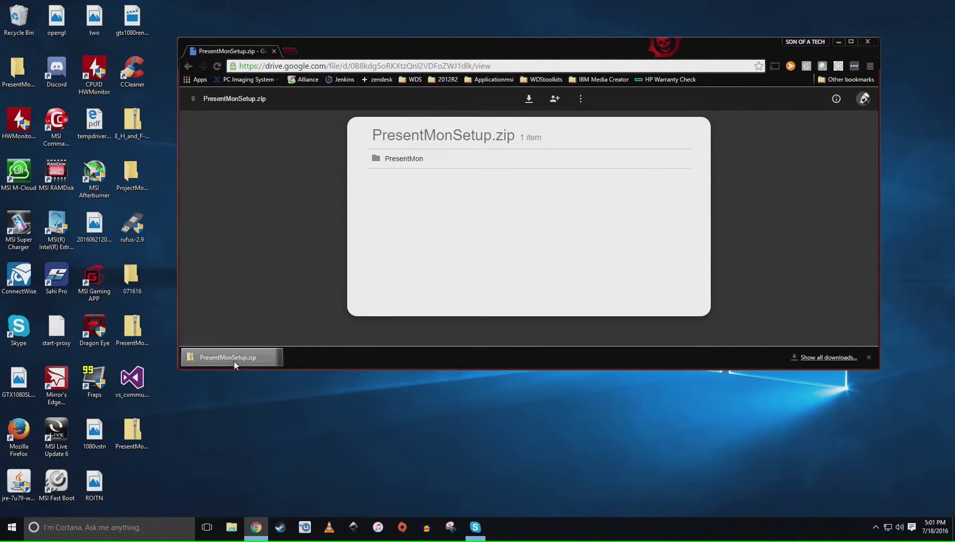
left_click(839, 41)
left_click_drag(138, 326, 365, 274)
- Extract PresentMonSetup.zip into a PresentMonSetup folder and open its PresentMon subfolder
right_click(365, 273)
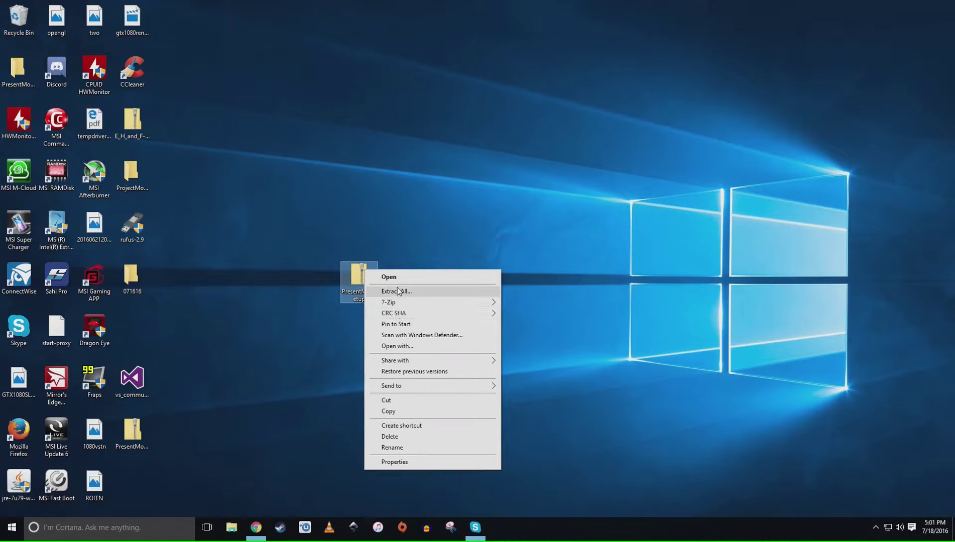
left_click(399, 291)
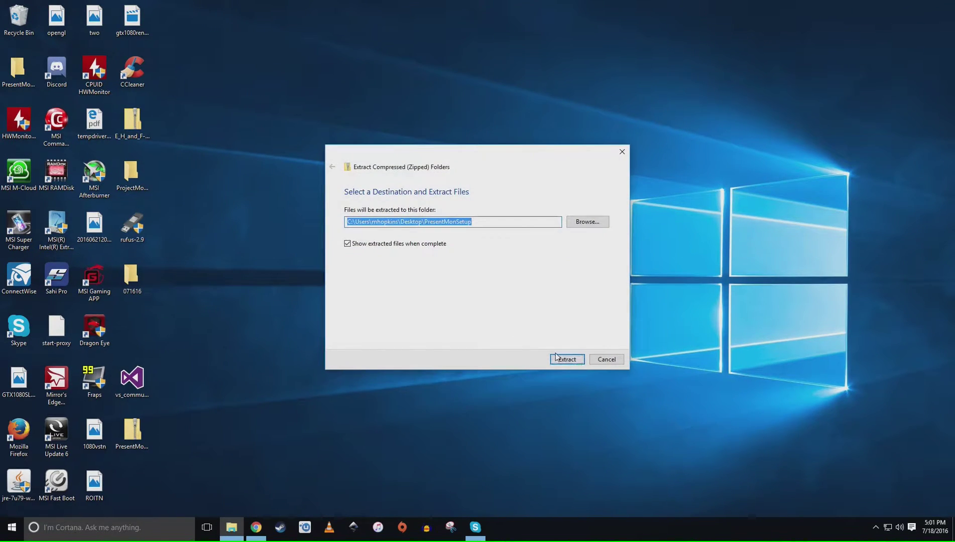
left_click(561, 359)
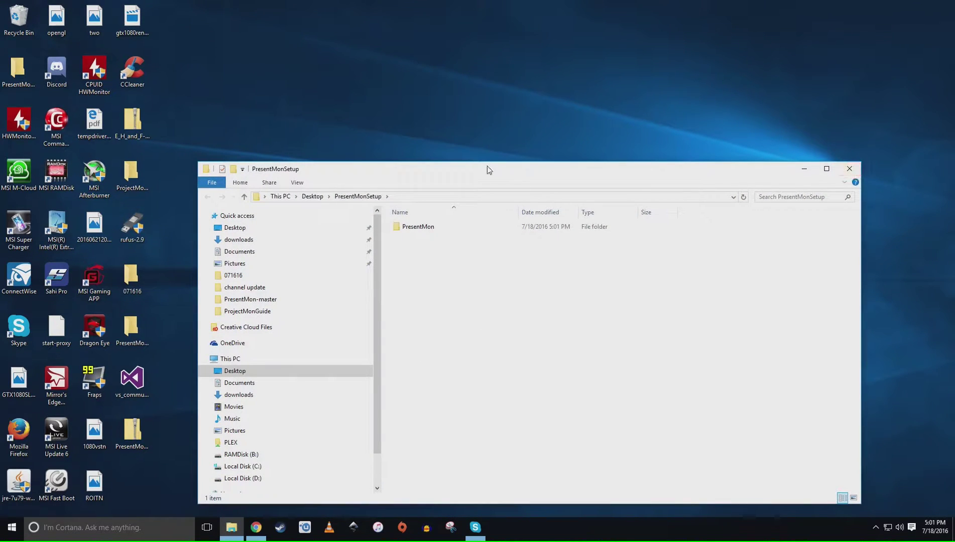
left_click_drag(487, 165, 455, 116)
double_click(391, 178)
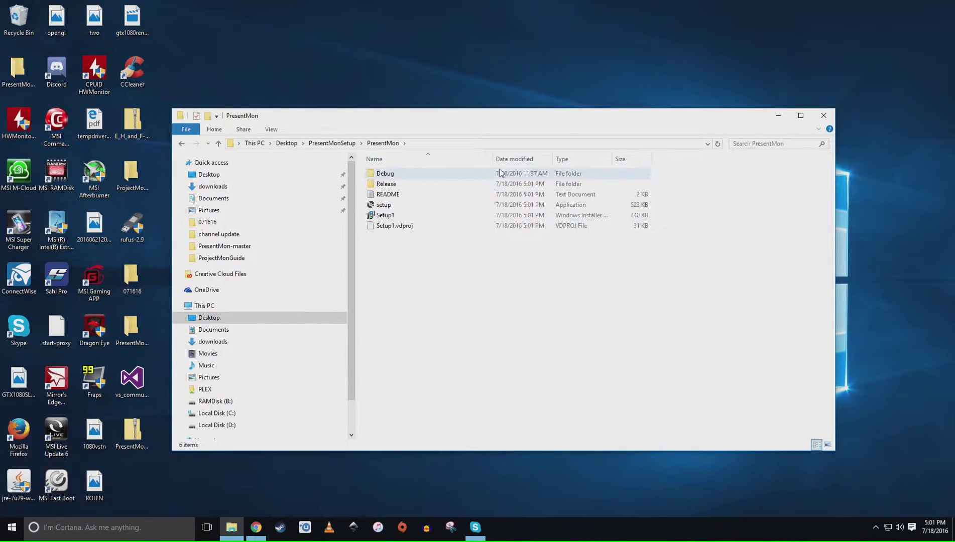
- Widen the Name and Type columns of the PresentMon folder listing
left_click_drag(496, 159, 595, 159)
left_click(696, 216)
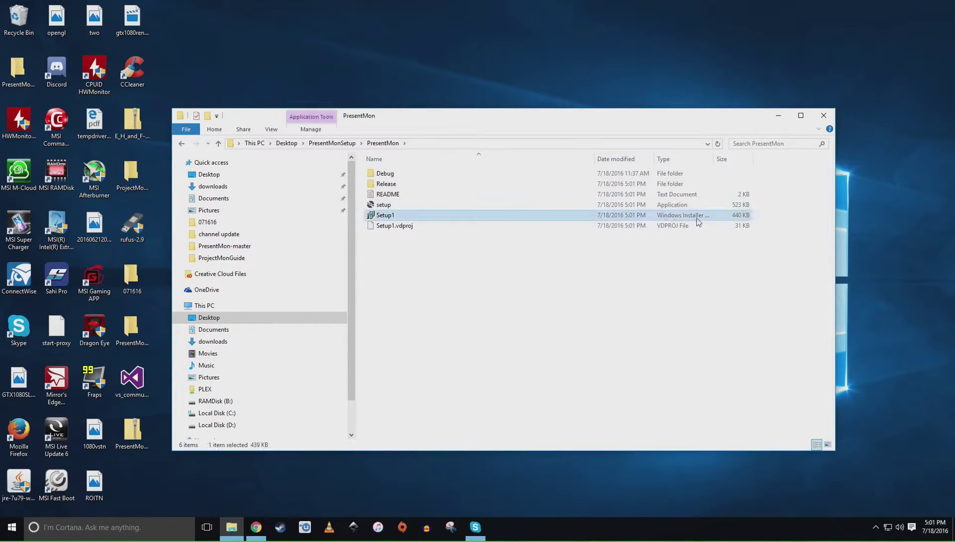
left_click_drag(717, 163, 798, 160)
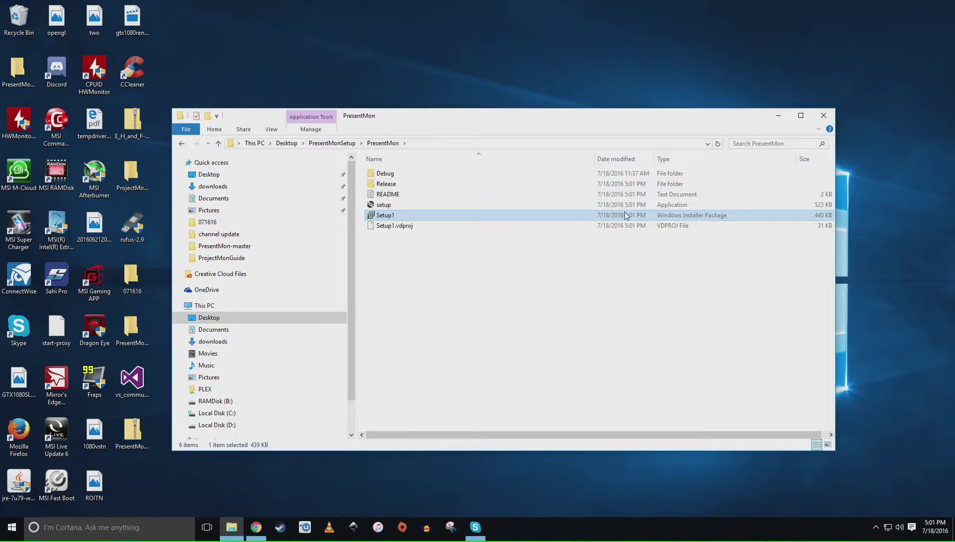
left_click(387, 207)
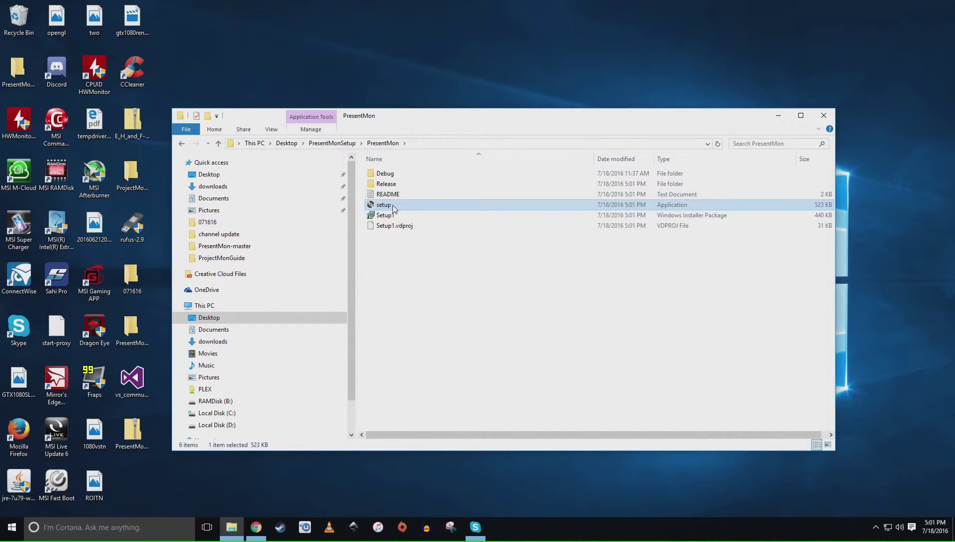
- Read README in Notepad, close it, then bring up README's Open with app list
double_click(388, 195)
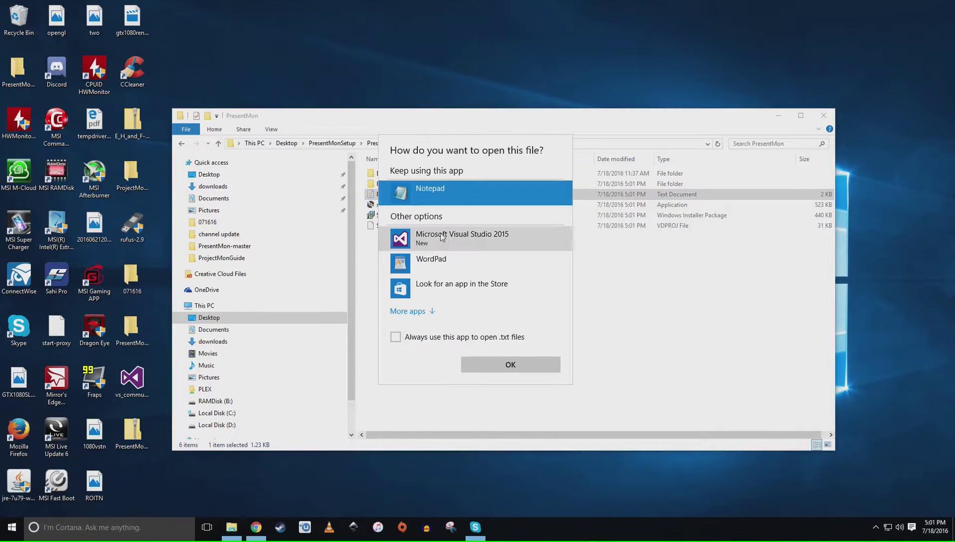
left_click(529, 364)
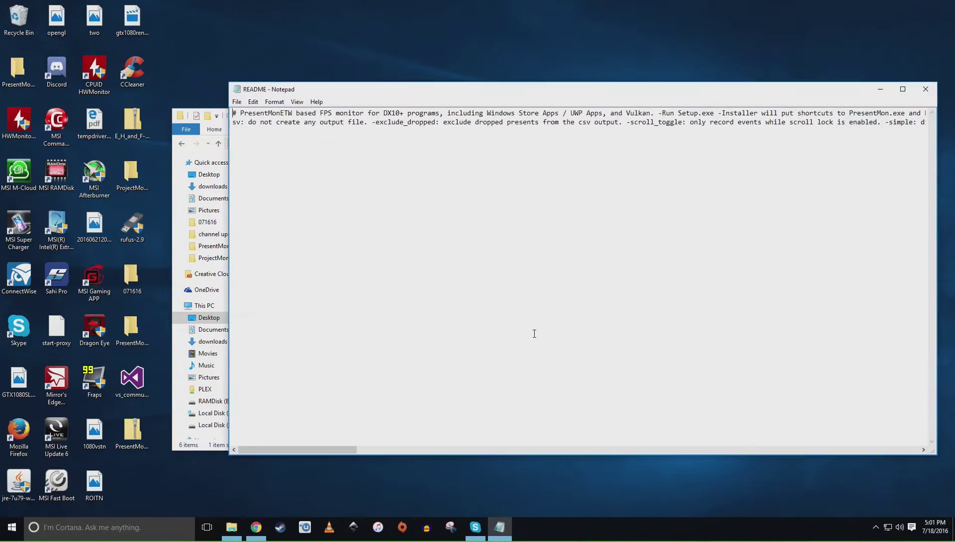
left_click_drag(516, 93, 344, 80)
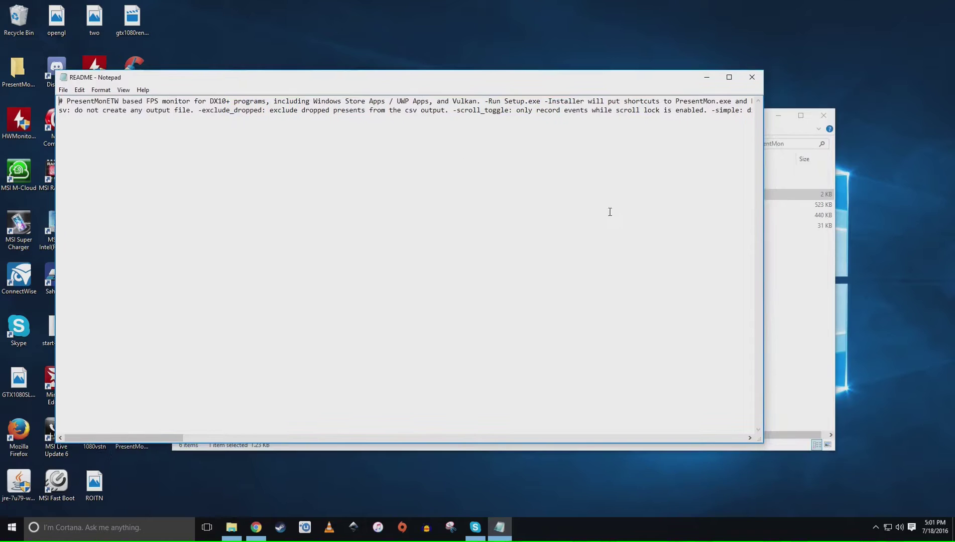
left_click(752, 77)
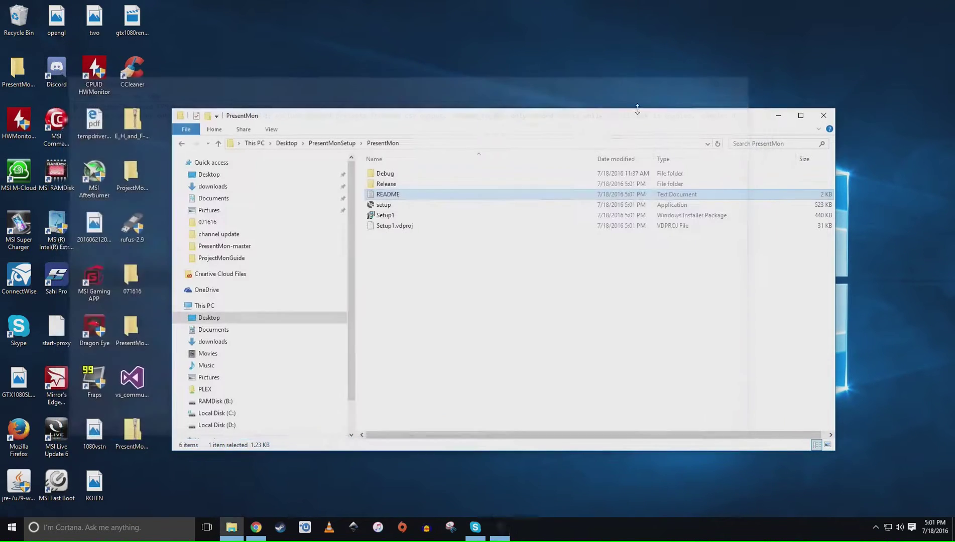
right_click(386, 195)
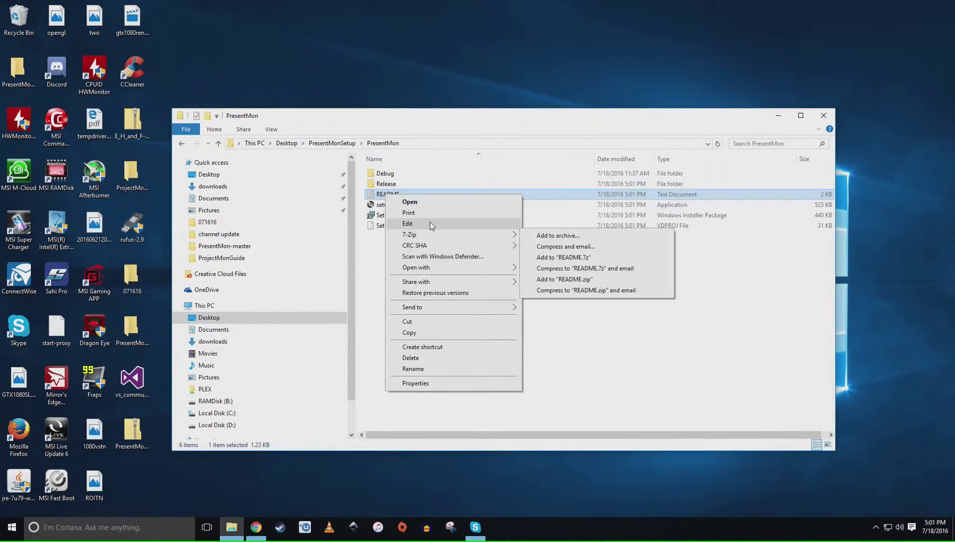
mouse_move(435, 266)
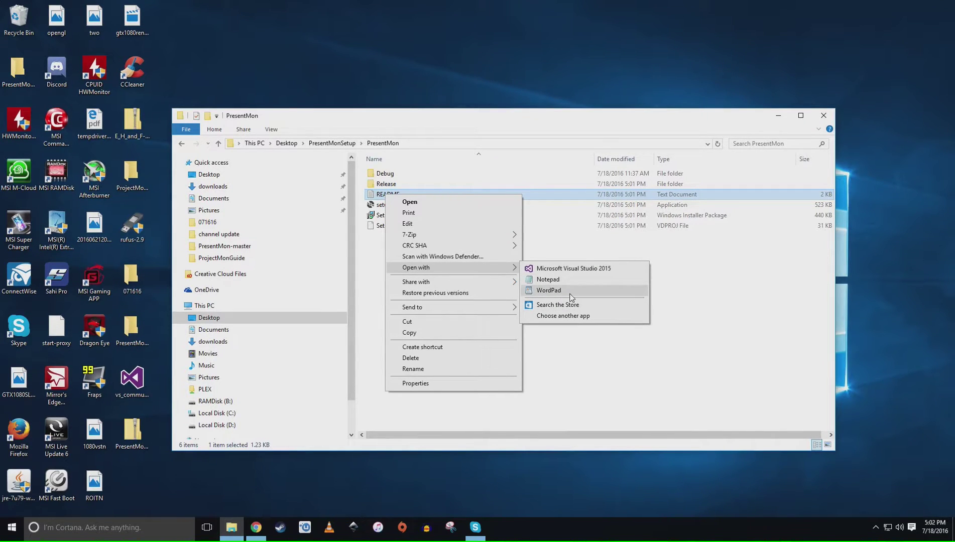
- Open README in WordPad and read its introductory description
left_click(549, 291)
scroll(402, 263, "down", 1)
scroll(402, 262, "up", 1)
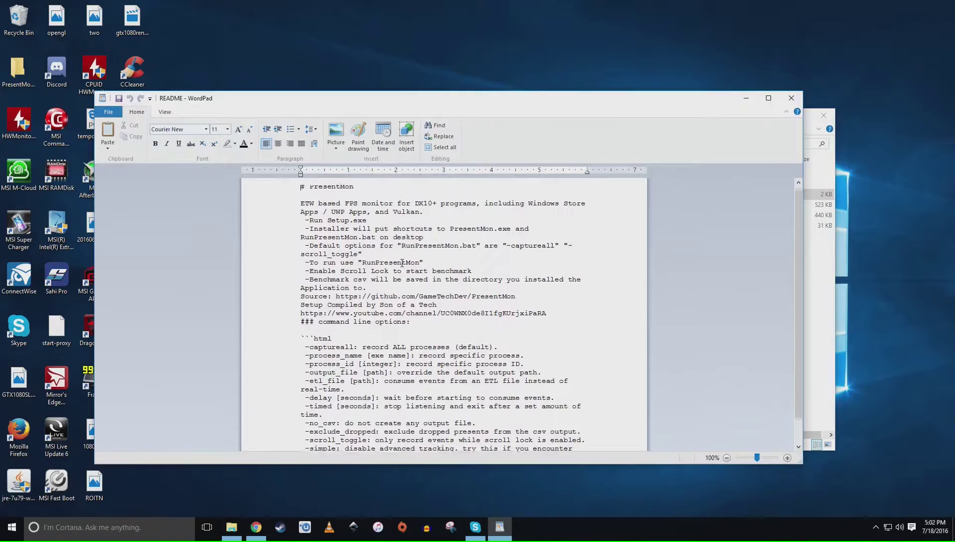
left_click_drag(326, 203, 301, 334)
left_click(505, 382)
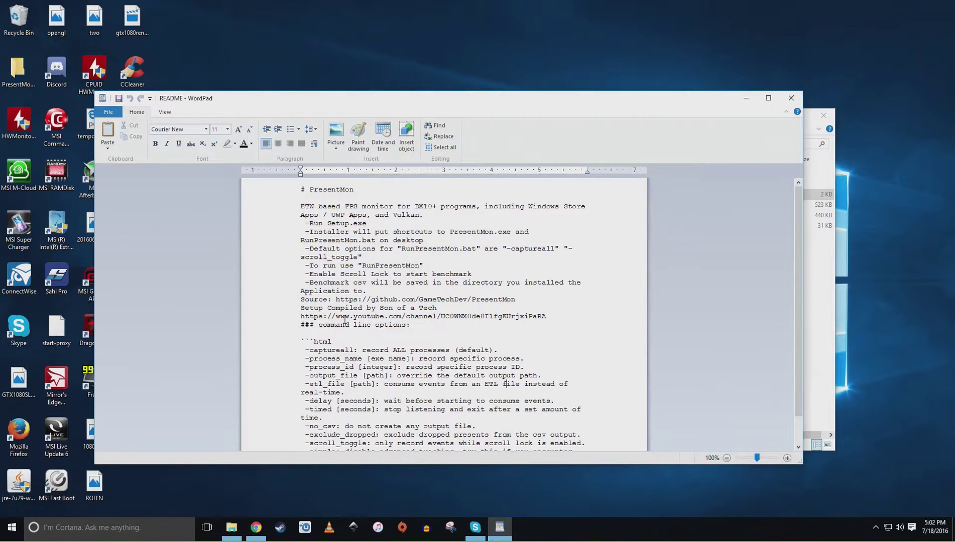
scroll(345, 322, "down", 1)
scroll(340, 308, "up", 1)
- Empty the Recycle Bin, permanently deleting the PresentMon-master folder
right_click(18, 12)
left_click(50, 31)
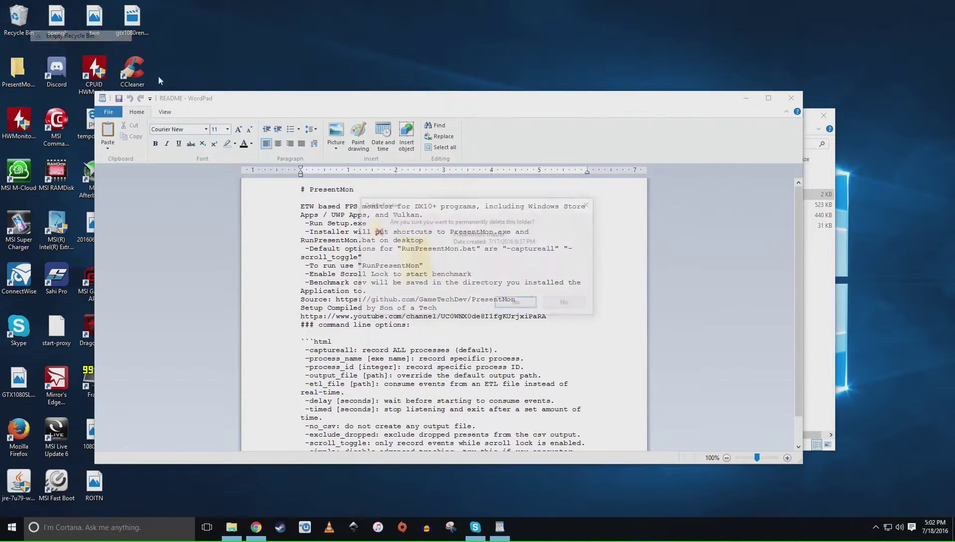
left_click(517, 304)
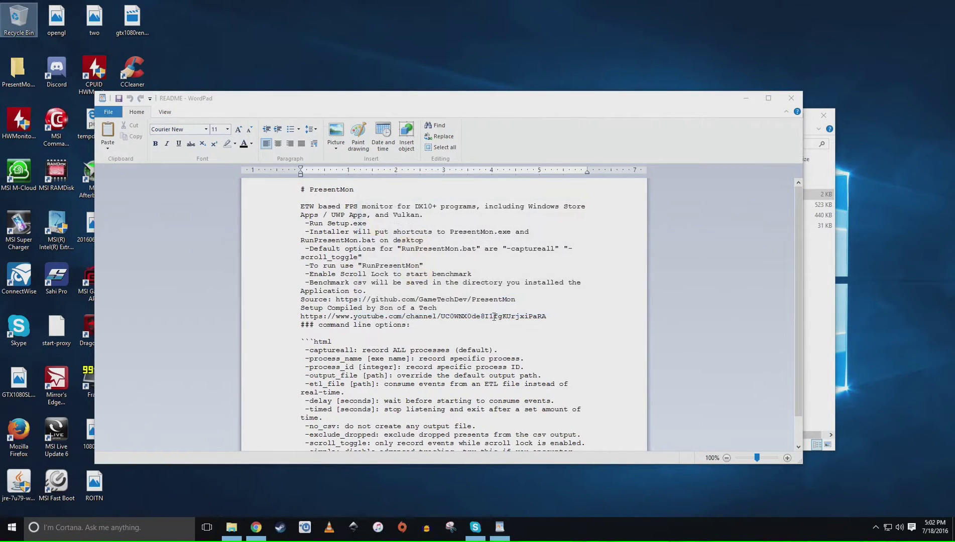
scroll(494, 317, "down", 1)
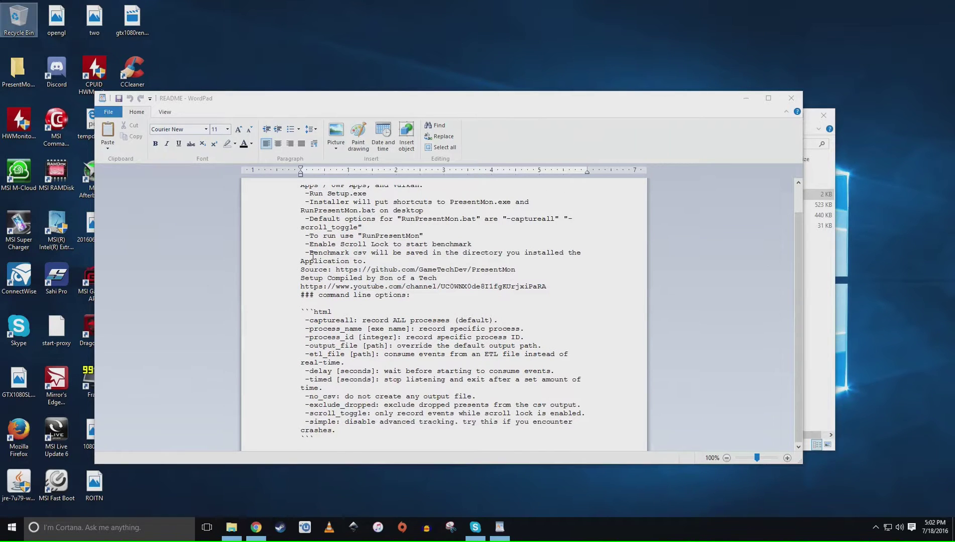
scroll(345, 260, "up", 1)
- Read README's install and benchmark instructions, credits and YouTube channel link
left_click(315, 202)
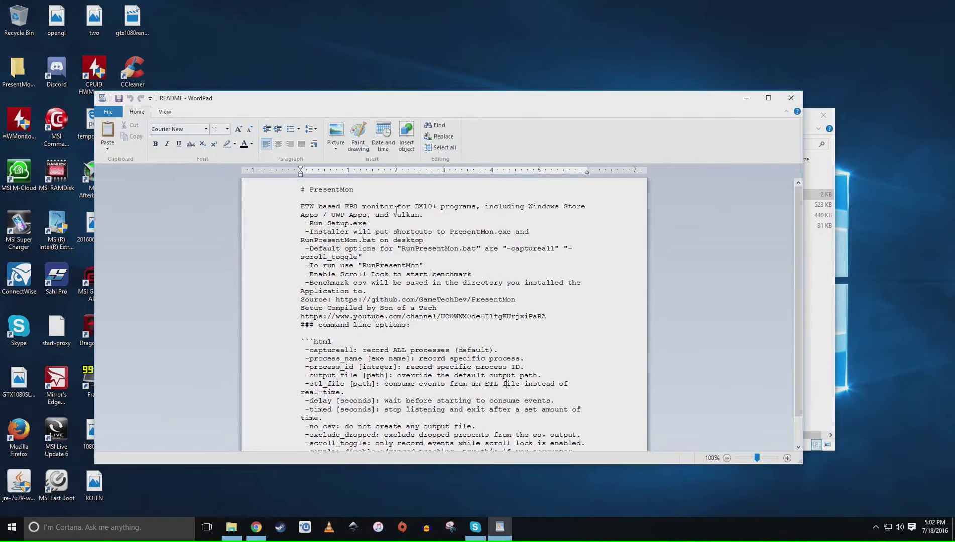
left_click_drag(302, 206, 573, 250)
left_click(433, 283)
scroll(401, 337, "down", 1)
scroll(392, 337, "up", 1)
scroll(392, 336, "down", 1)
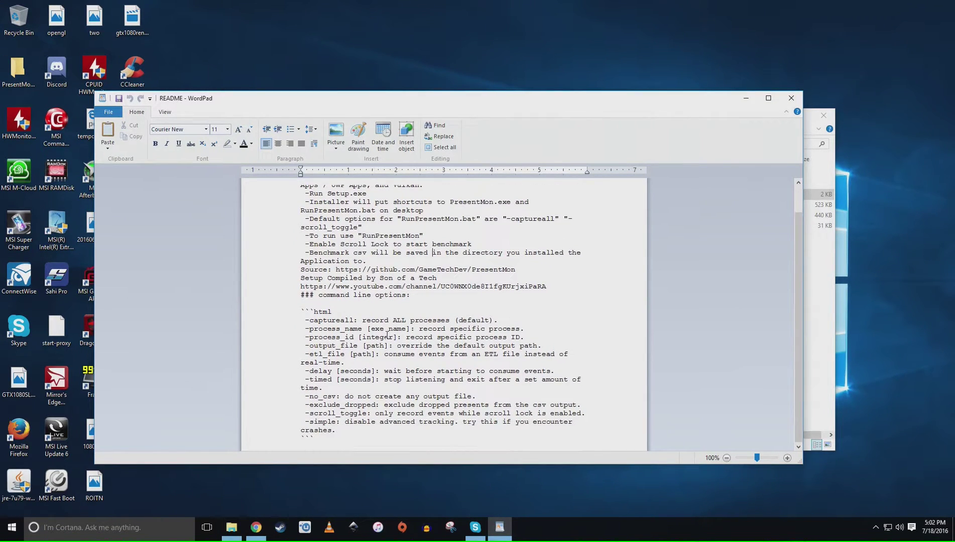
scroll(387, 335, "up", 1)
left_click_drag(302, 215, 334, 300)
left_click(449, 302)
left_click(396, 308)
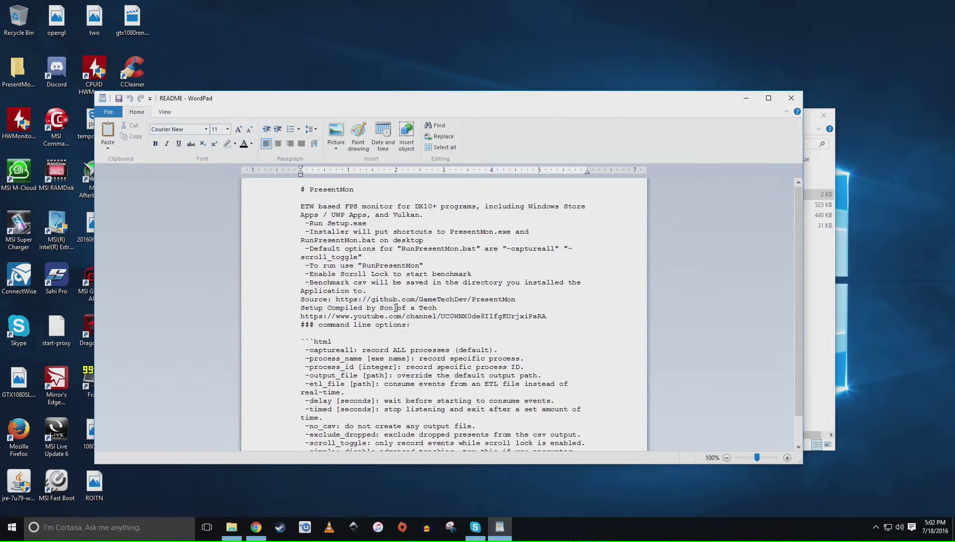
left_click_drag(561, 319, 300, 318)
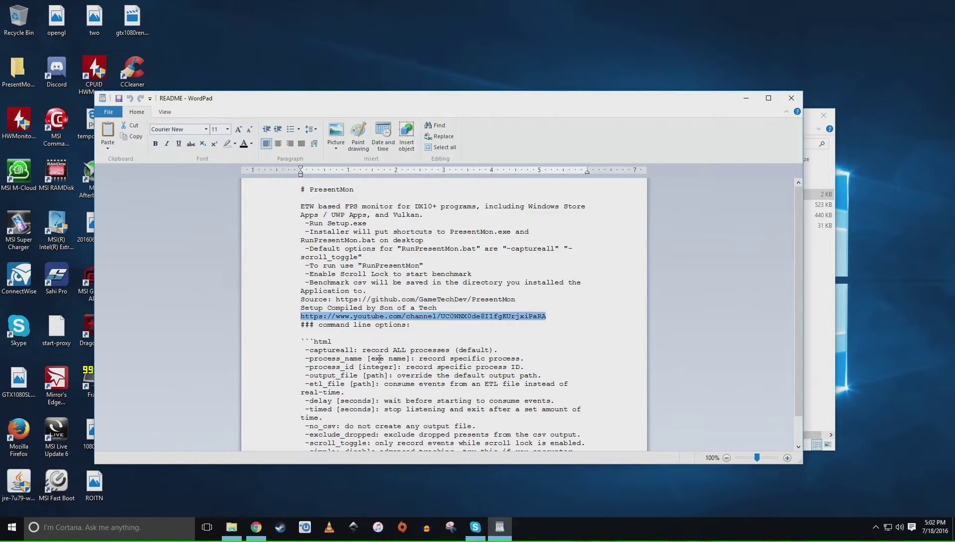
left_click(391, 358)
- Review README's opening description and its command line options list
scroll(383, 339, "down", 1)
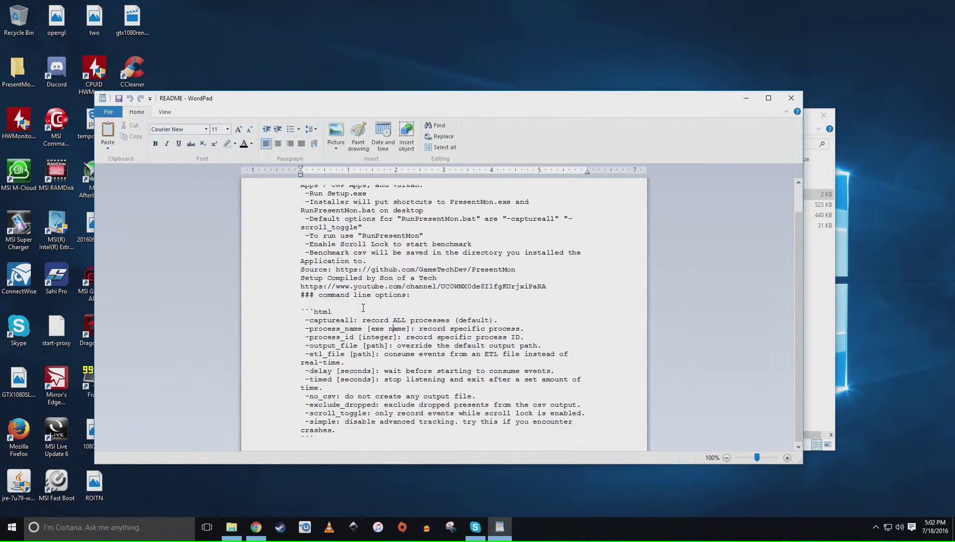
scroll(366, 308, "up", 1)
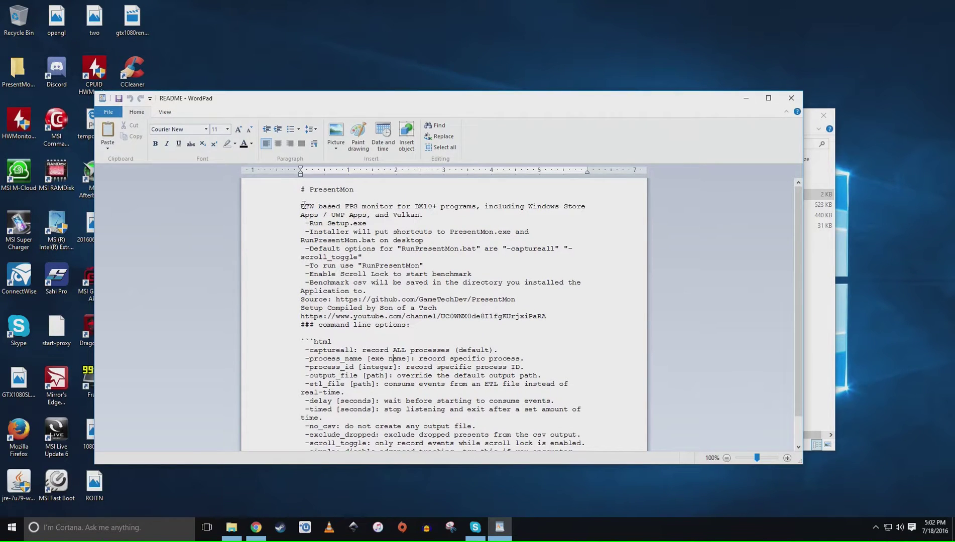
left_click_drag(302, 206, 396, 254)
left_click(363, 257)
scroll(337, 383, "down", 1)
left_click_drag(349, 419, 301, 312)
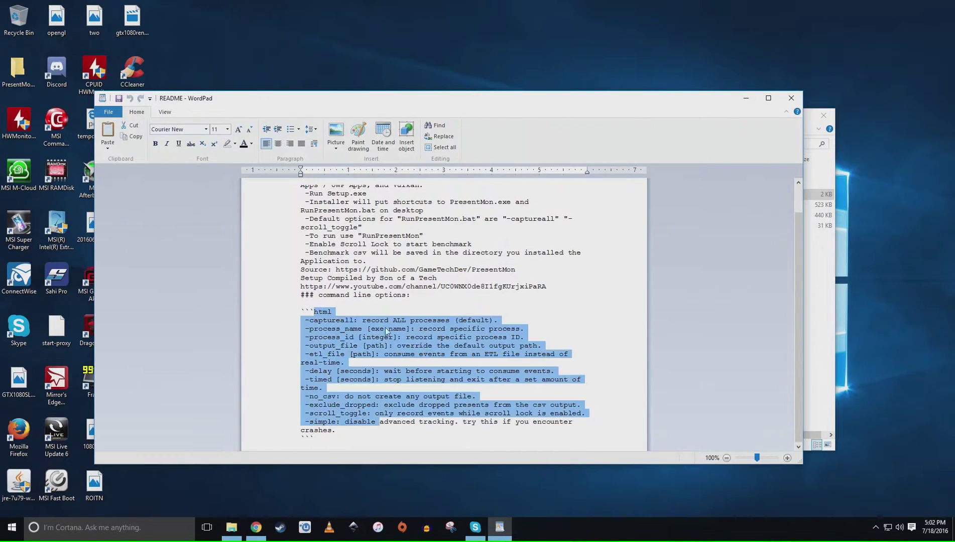
left_click(395, 337)
- Close WordPad and run the PresentMon setup program despite the unverified-file warning
left_click(791, 98)
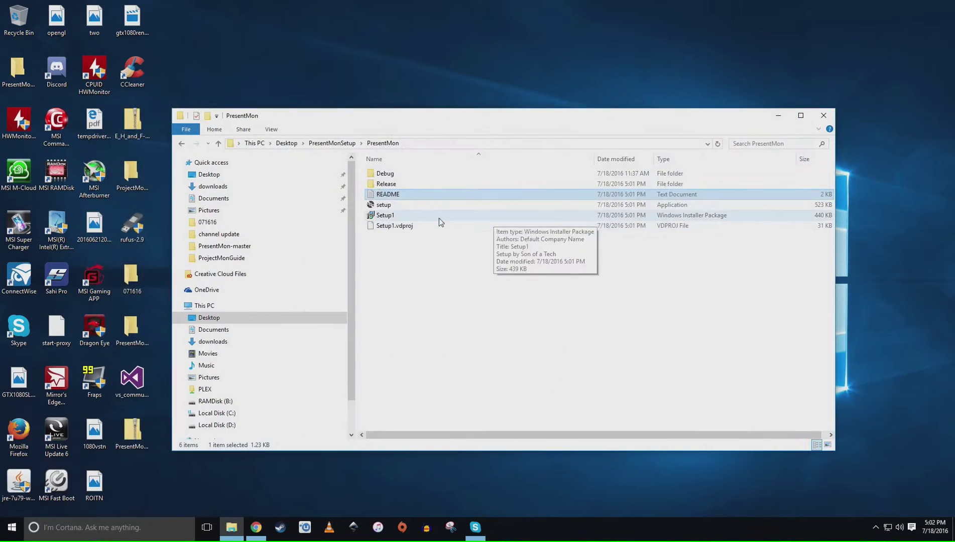
double_click(385, 205)
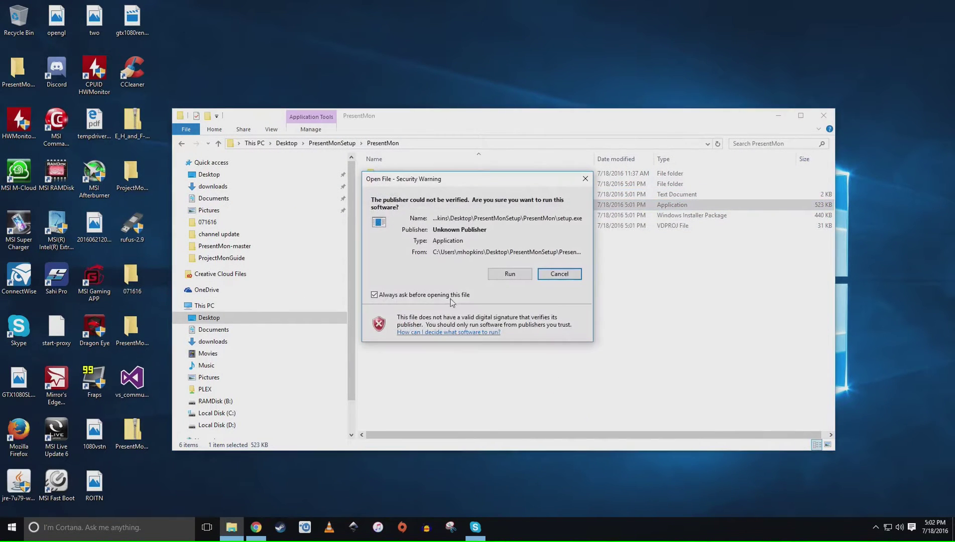
left_click(521, 274)
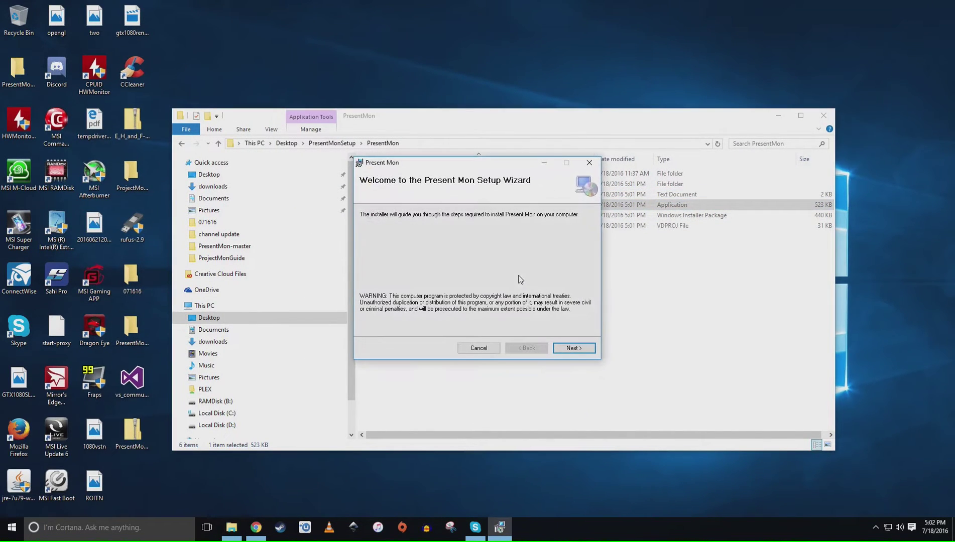
- Install Present Mon into the default Program Files (x86) GameTechDev folder
left_click(569, 352)
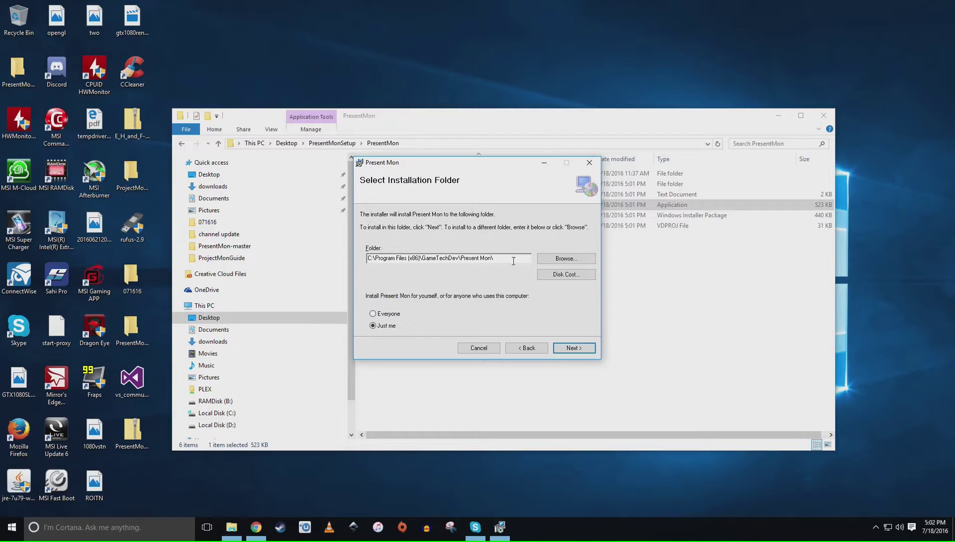
left_click_drag(513, 261, 375, 262)
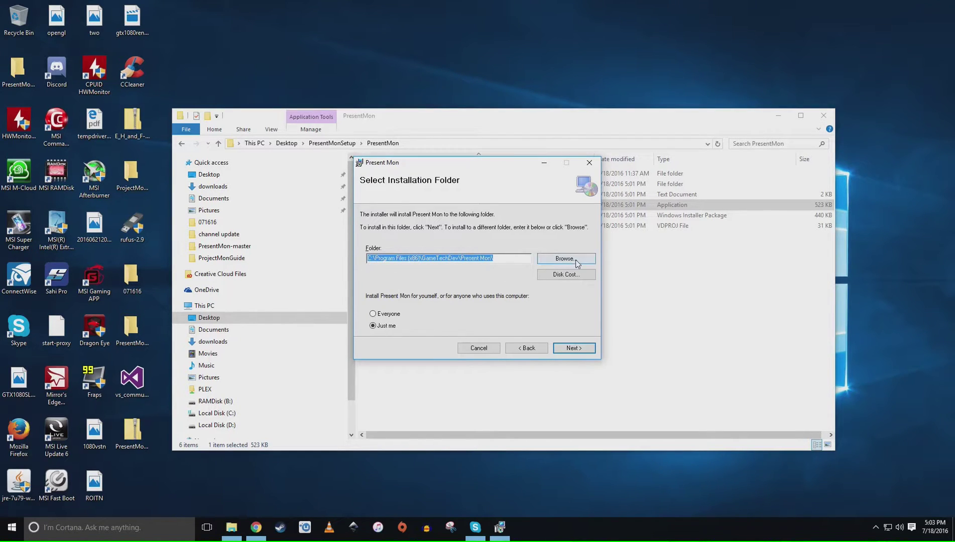
left_click(492, 259)
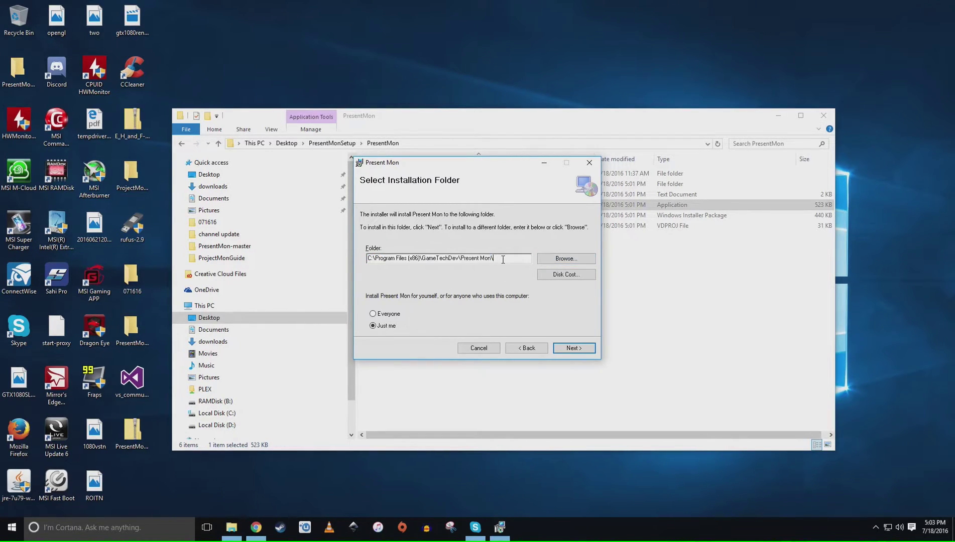
left_click_drag(503, 259, 365, 259)
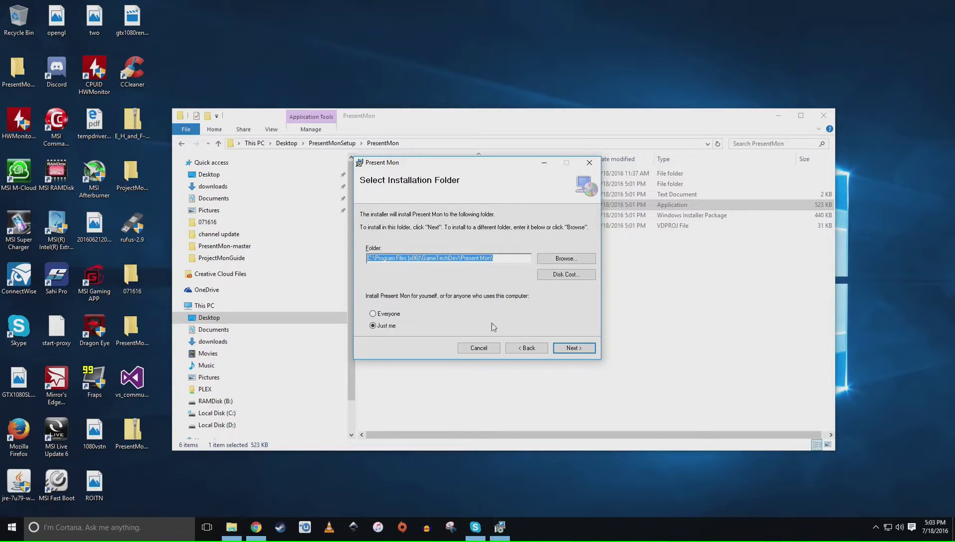
left_click(496, 259)
left_click(571, 349)
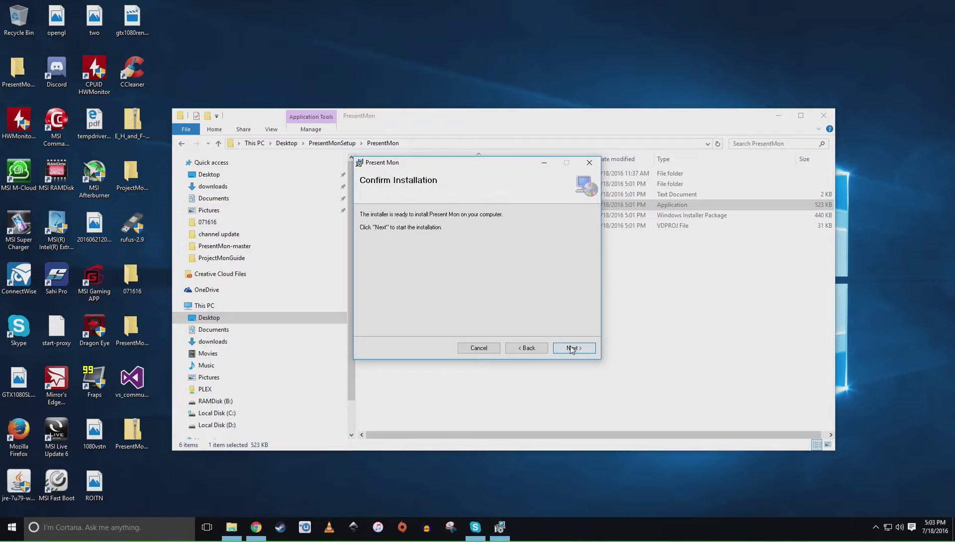
left_click(572, 348)
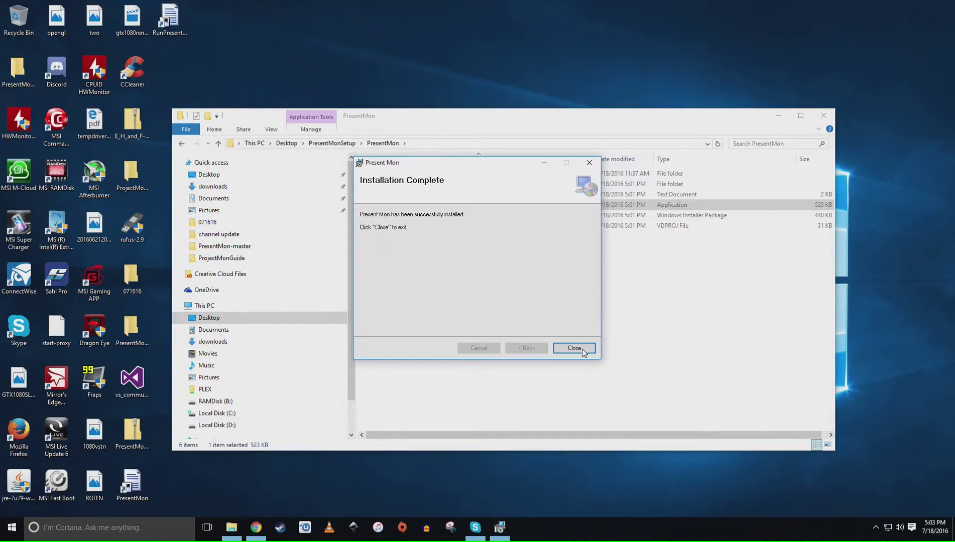
- Close the installer and place the PresentMon shortcut above RunPresentMon.bat mid-desktop
left_click(582, 350)
left_click_drag(414, 119, 481, 50)
left_click_drag(169, 21, 208, 279)
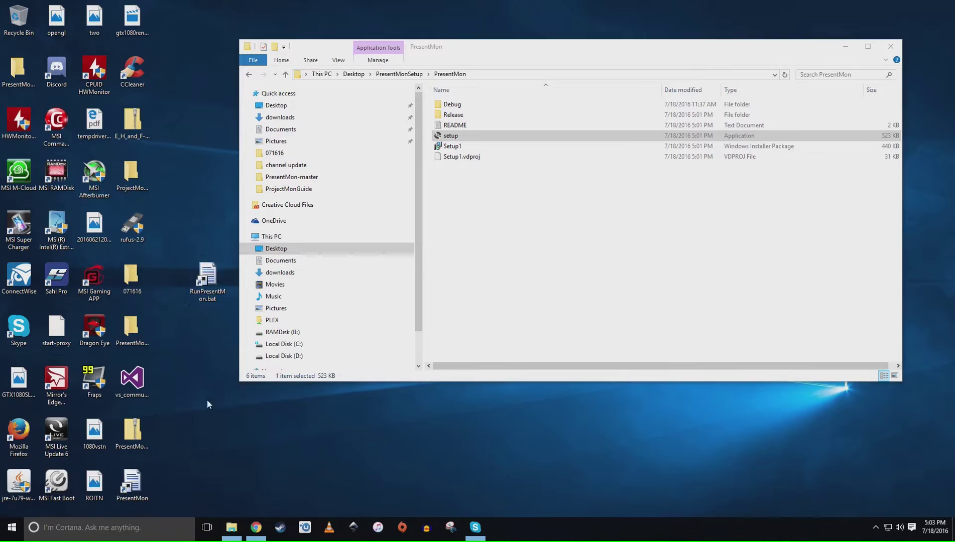
left_click_drag(129, 489, 204, 231)
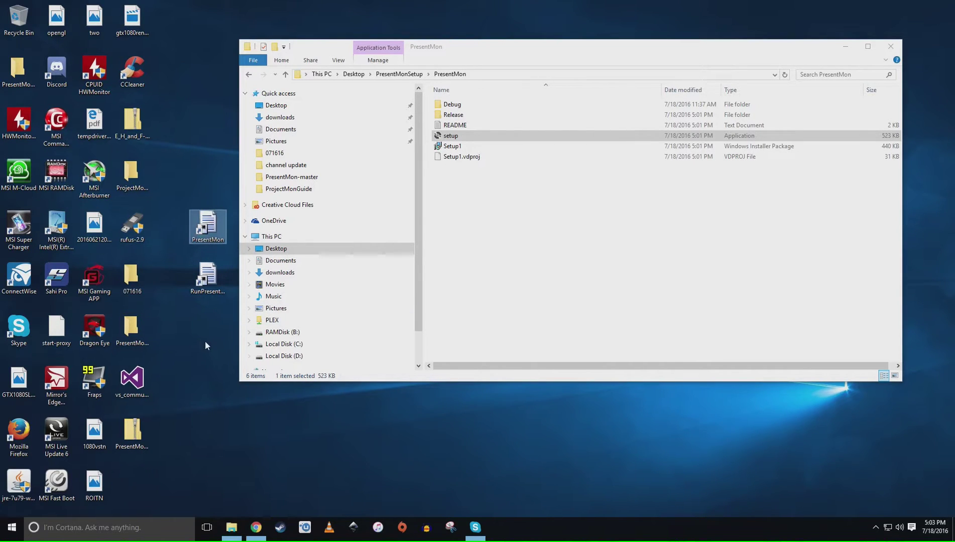
left_click_drag(204, 294, 197, 211)
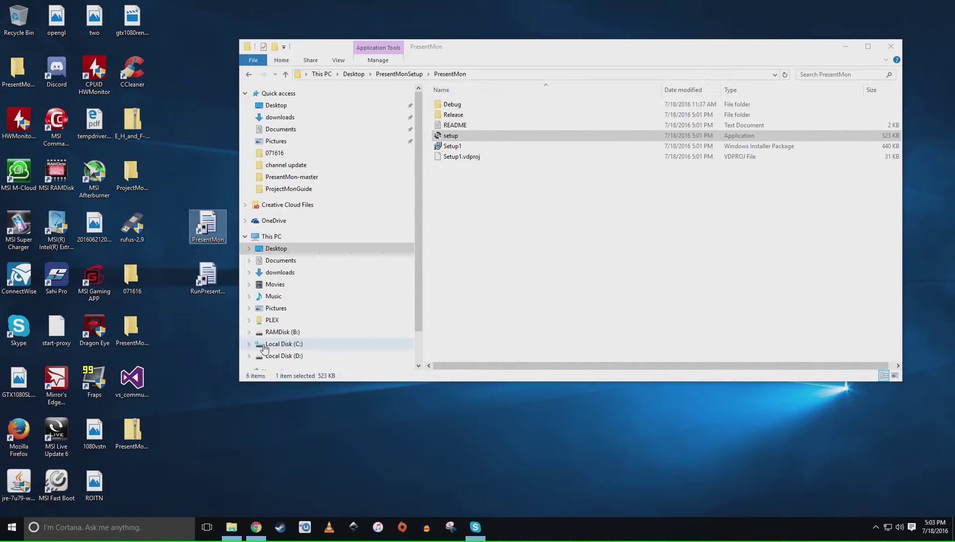
left_click(218, 237)
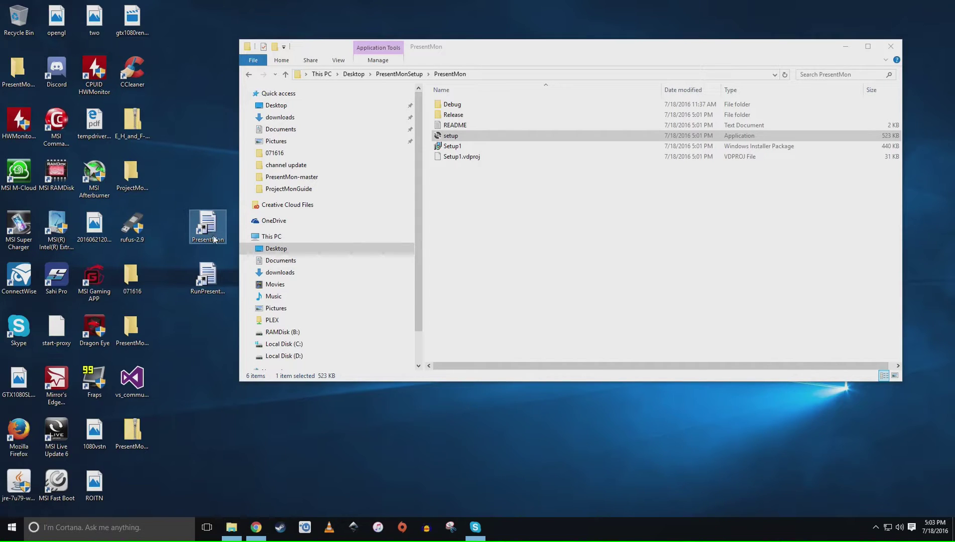
left_click(206, 277)
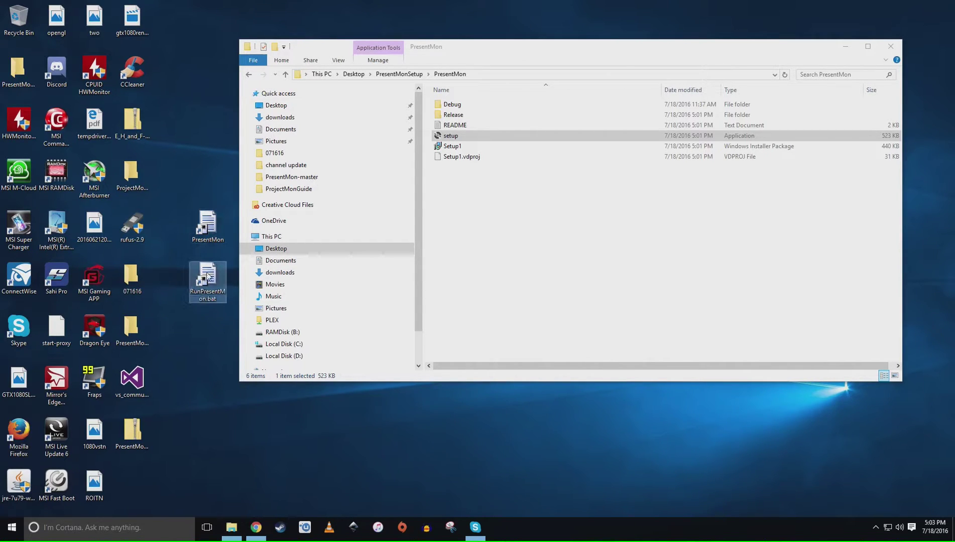
left_click(208, 226)
left_click(210, 284)
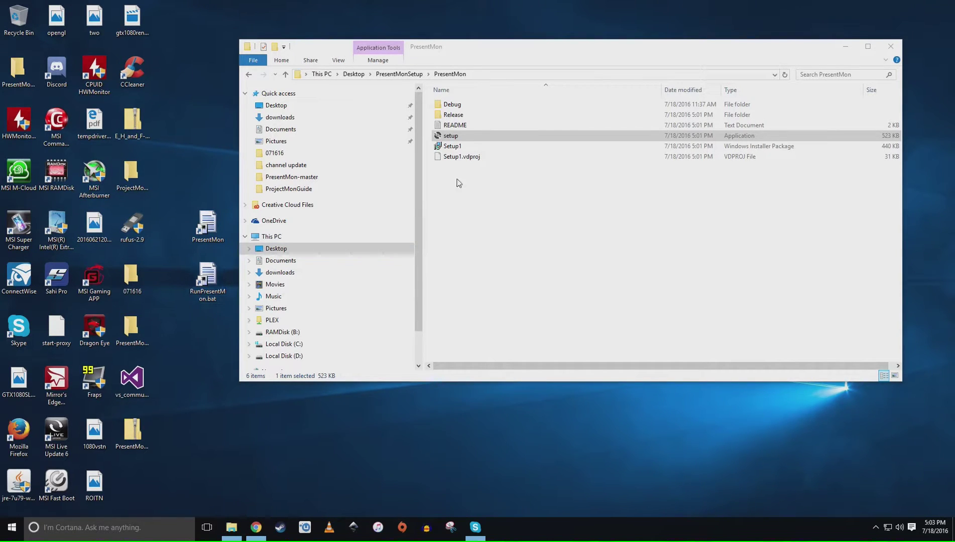
- Start a PresentMon capture with RunPresentMon.bat and move its console over Explorer
double_click(208, 280)
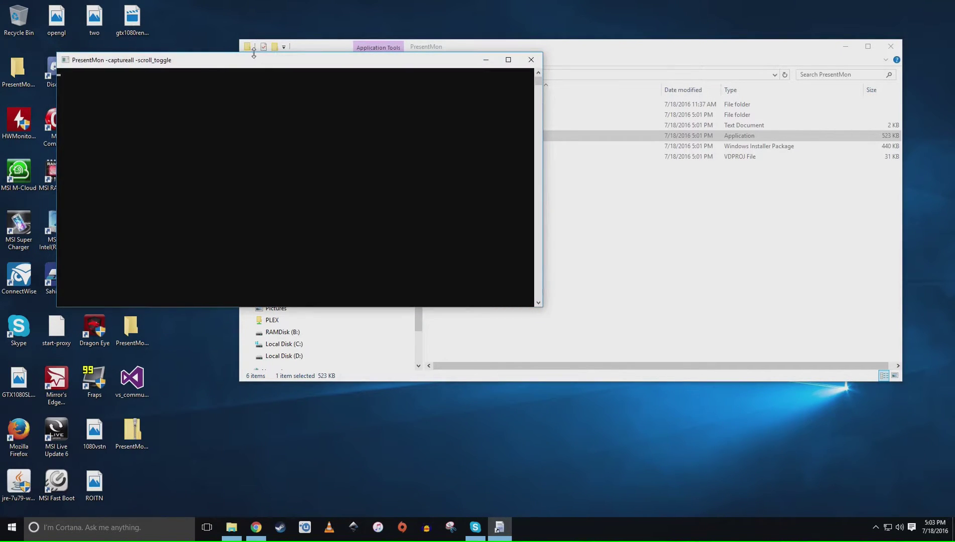
left_click_drag(250, 62, 619, 62)
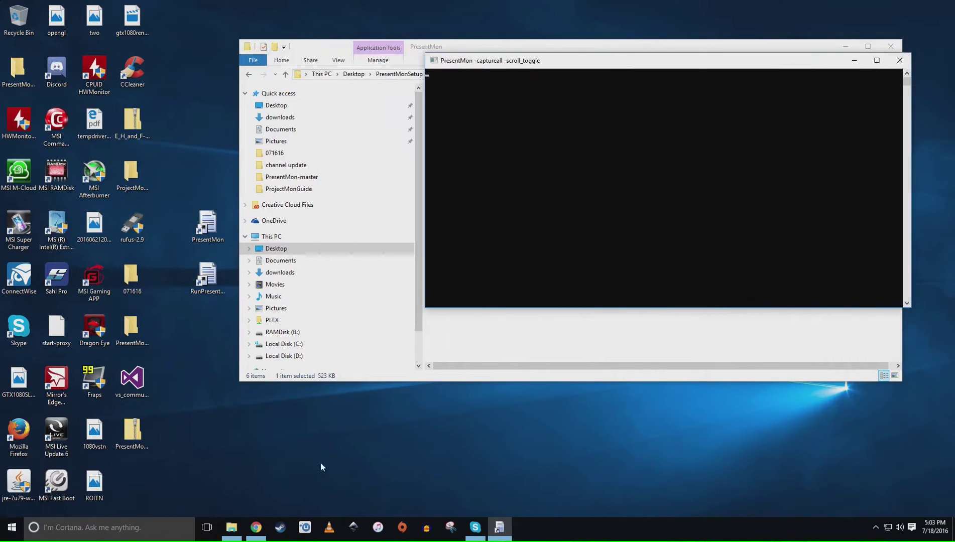
left_click(256, 527)
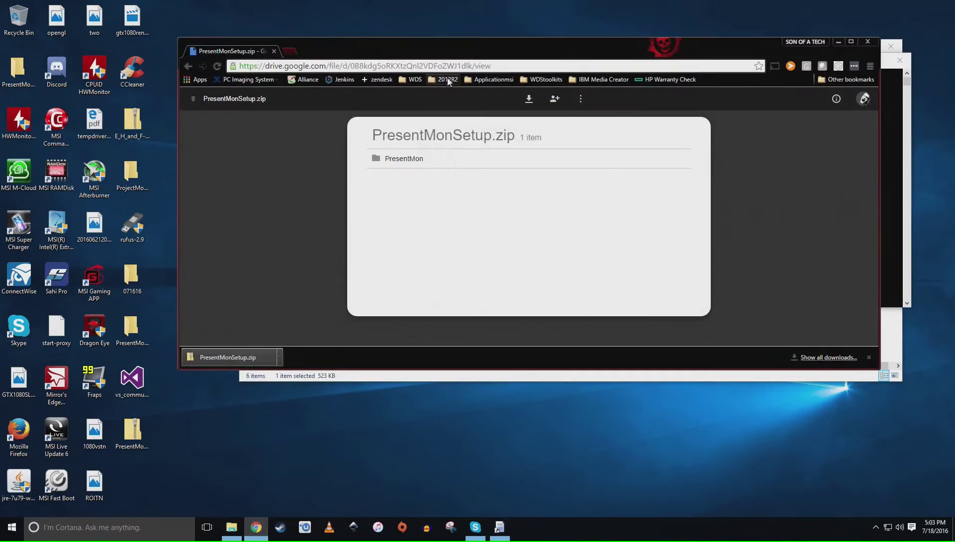
- Go to the YouTube channel in a new tab, narrow the window, and play the Channel Update video
left_click(292, 51)
type("you")
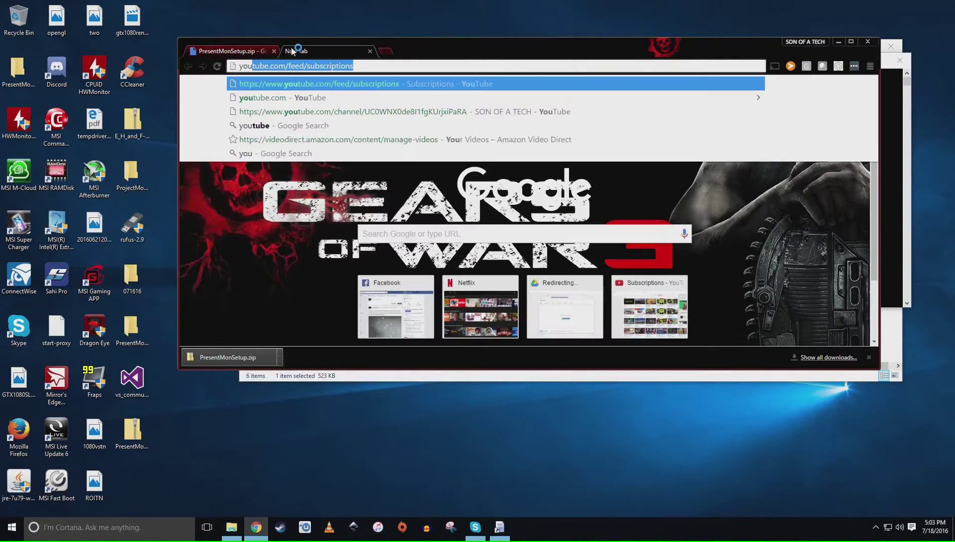
left_click(372, 112)
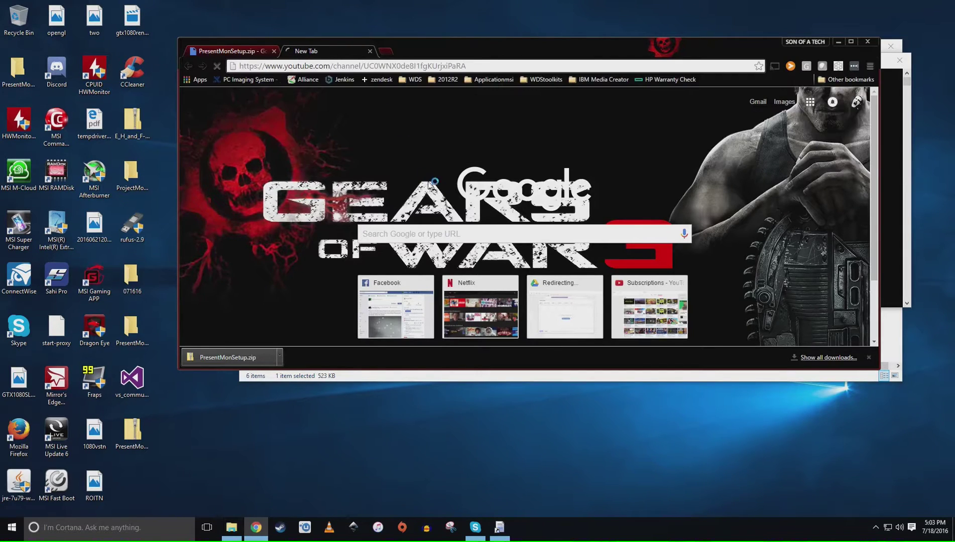
left_click_drag(476, 44, 319, 37)
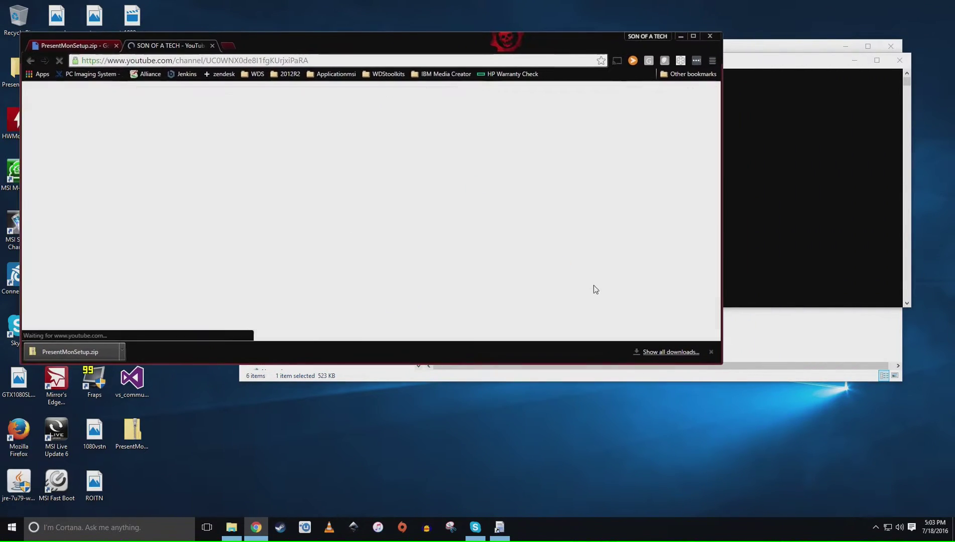
left_click_drag(724, 269, 405, 269)
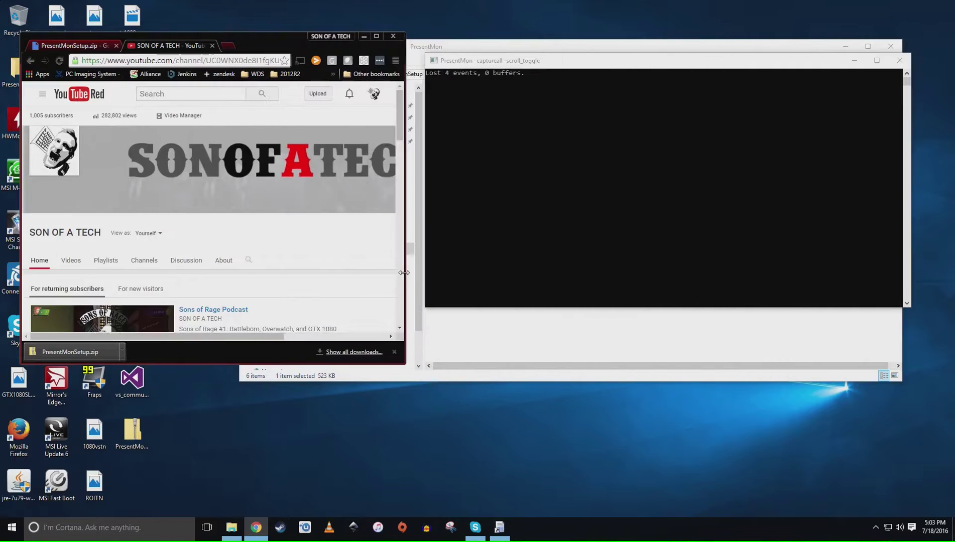
scroll(72, 220, "down", 4)
left_click(72, 220)
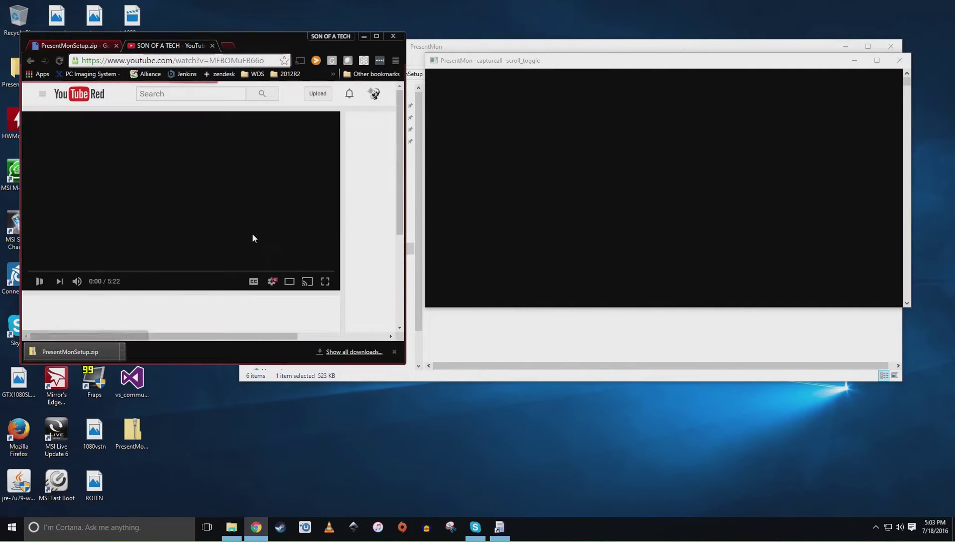
- Enlarge the PresentMon console, freeze its chrome.exe 60 fps readout, then close the YouTube tab
left_click(633, 177)
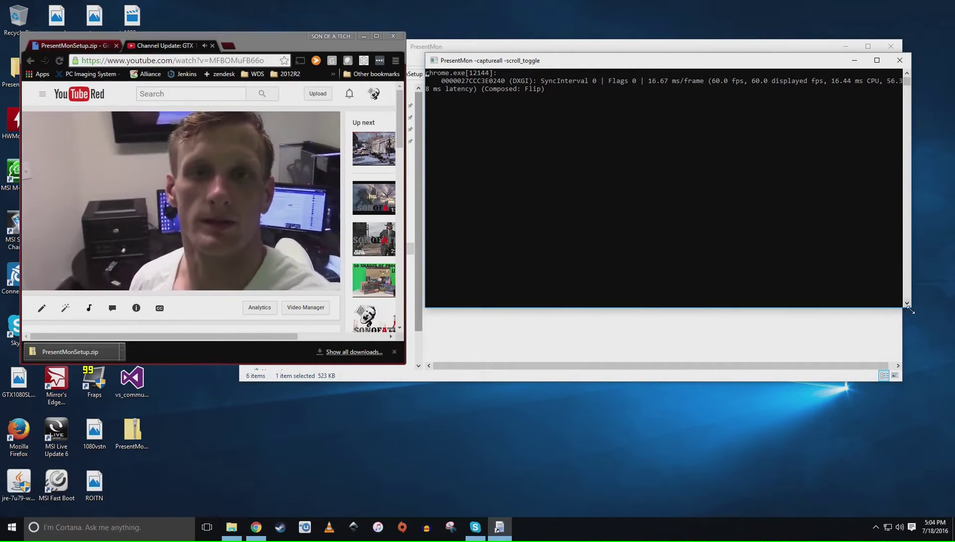
left_click_drag(912, 309, 952, 368)
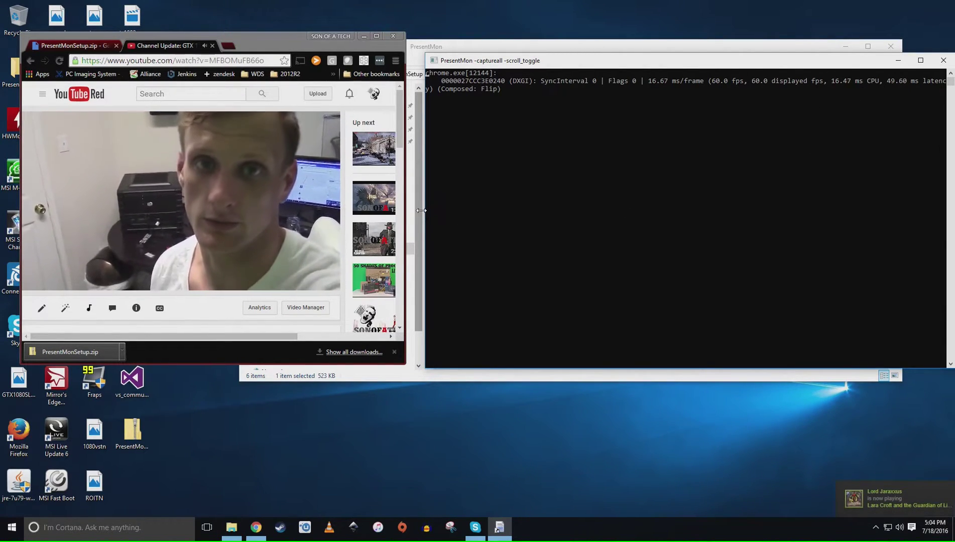
left_click(558, 210)
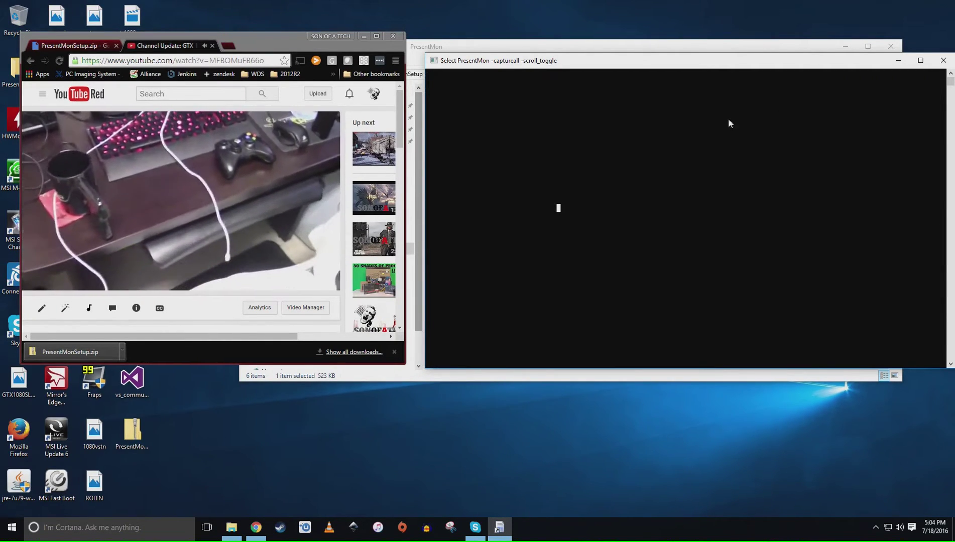
left_click(212, 45)
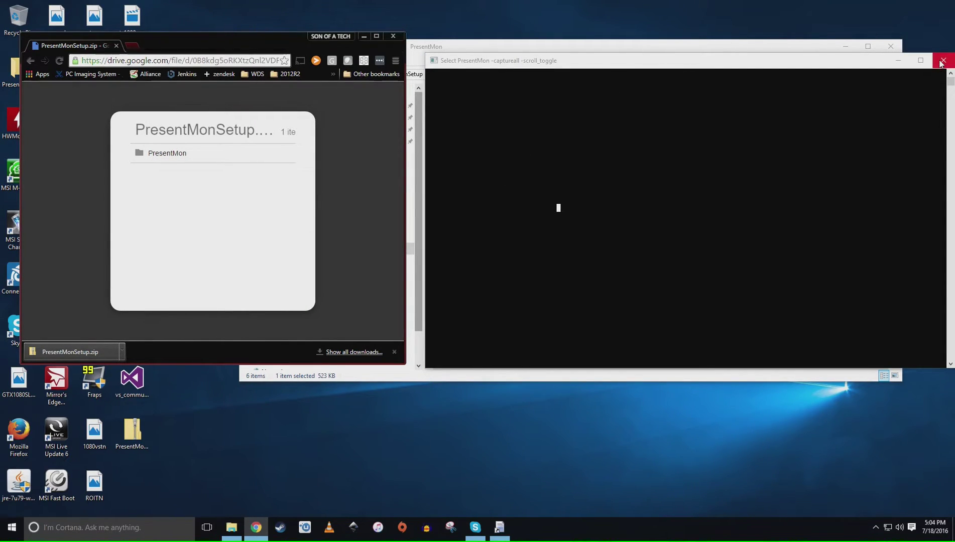
- Close the PresentMon console and folder window, then relaunch RunPresentMon and close its console
left_click(714, 215)
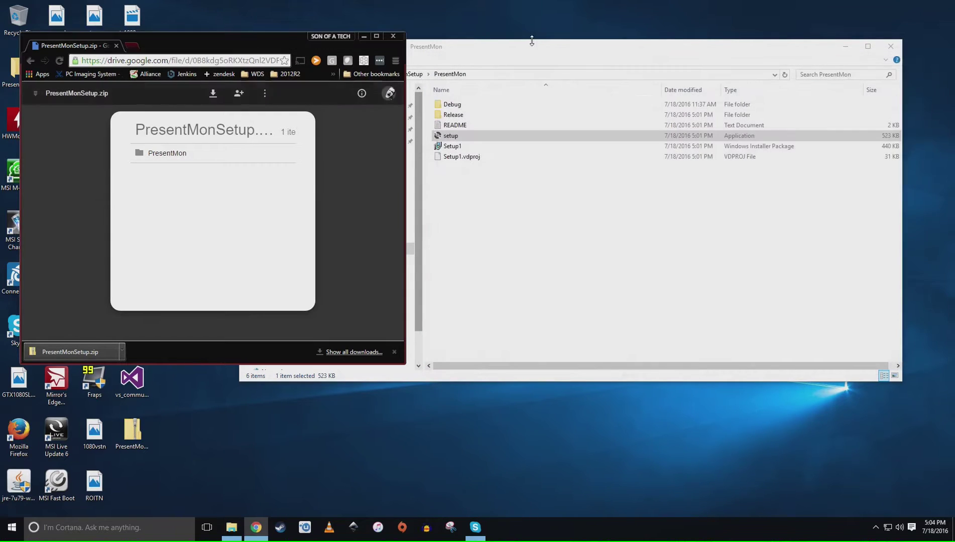
left_click(534, 50)
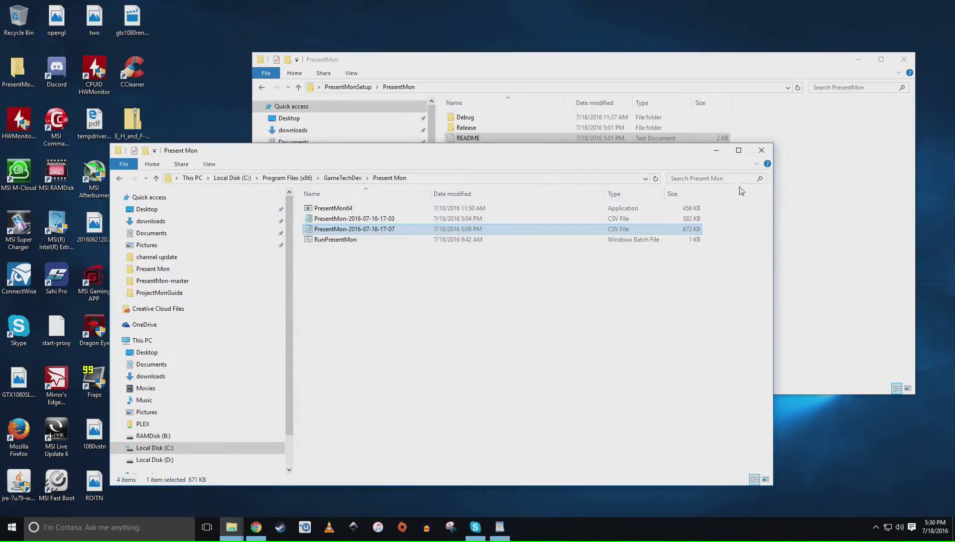
left_click(756, 161)
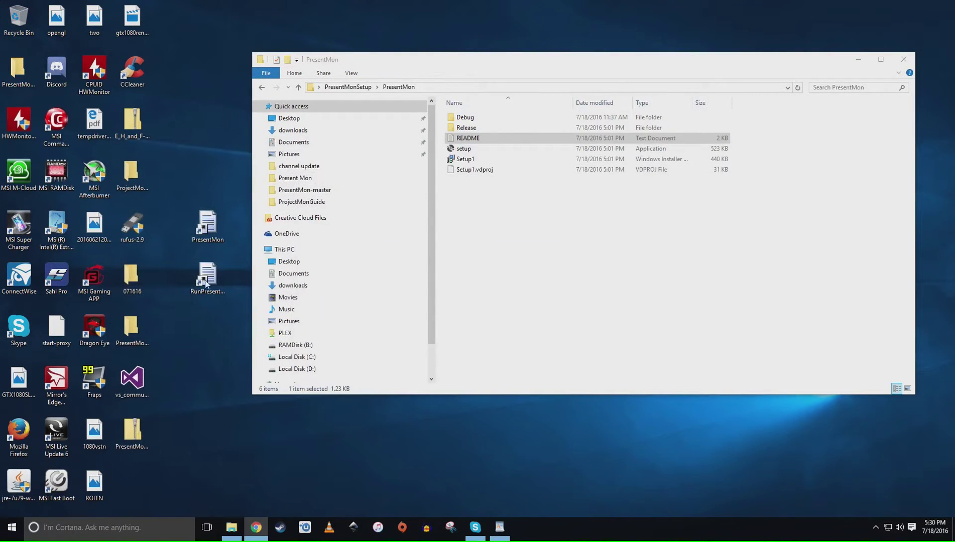
double_click(206, 283)
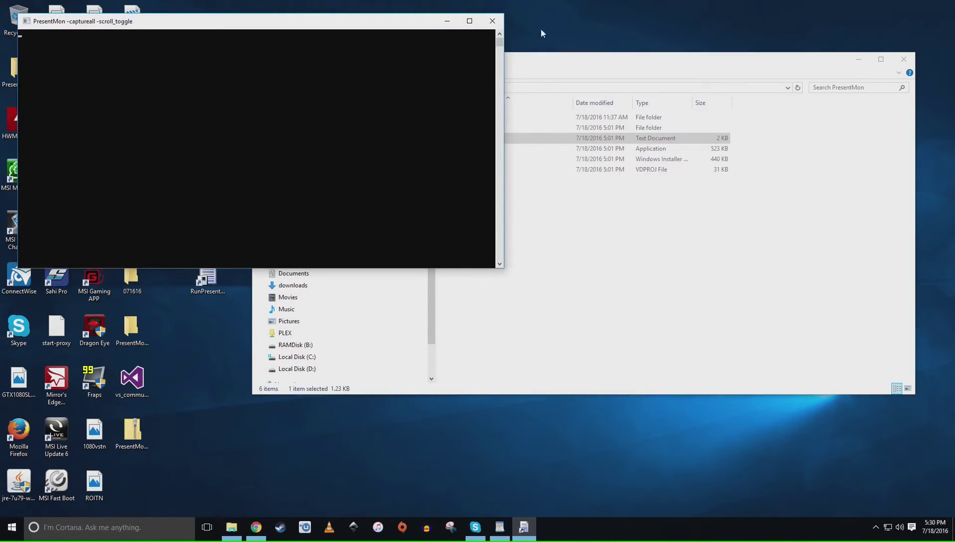
left_click(486, 23)
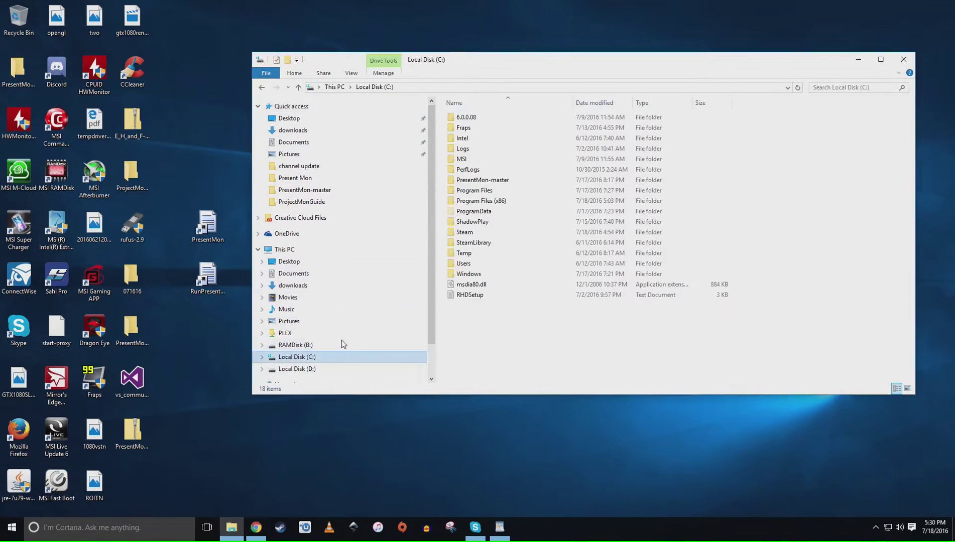
- Navigate into Program Files (x86) > GameTechDev > Present Mon to list the CSV logs
double_click(500, 201)
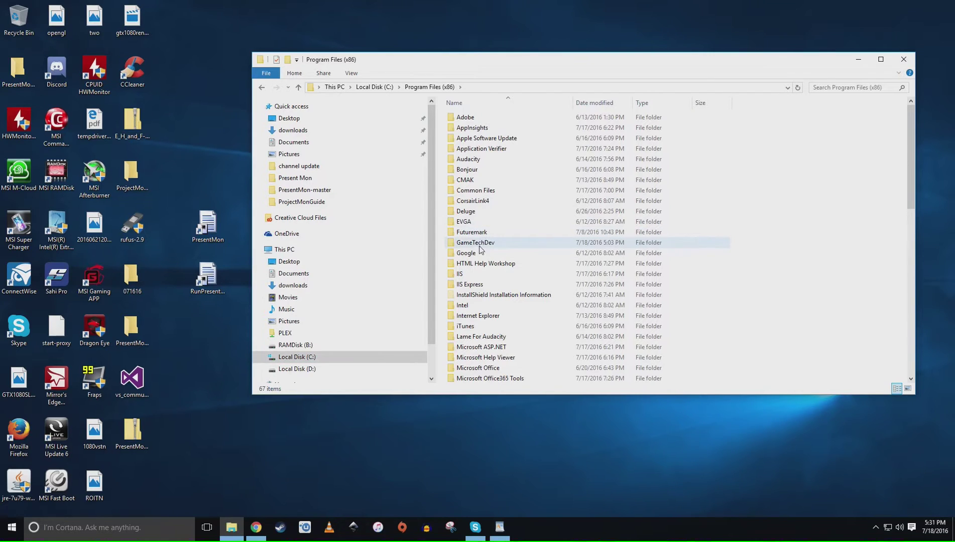
mouse_move(479, 247)
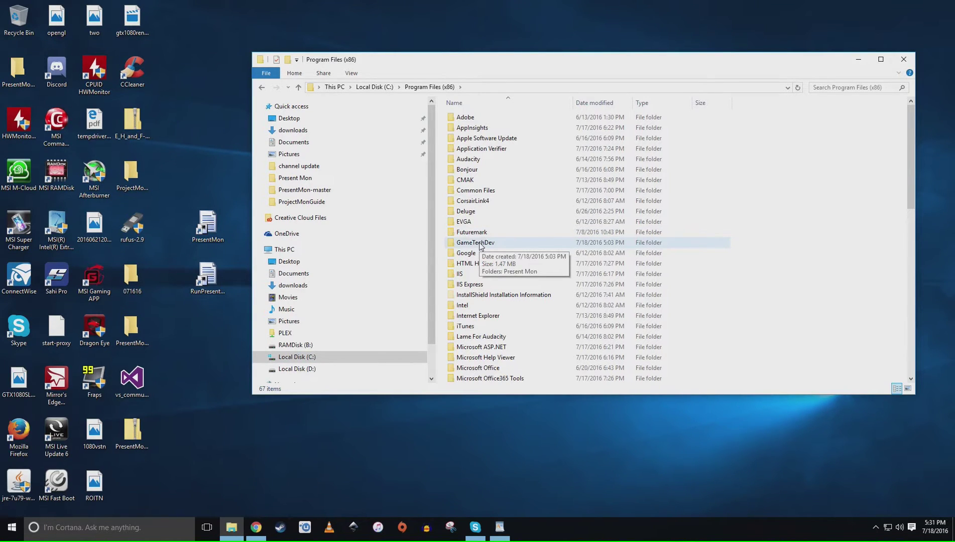
double_click(480, 245)
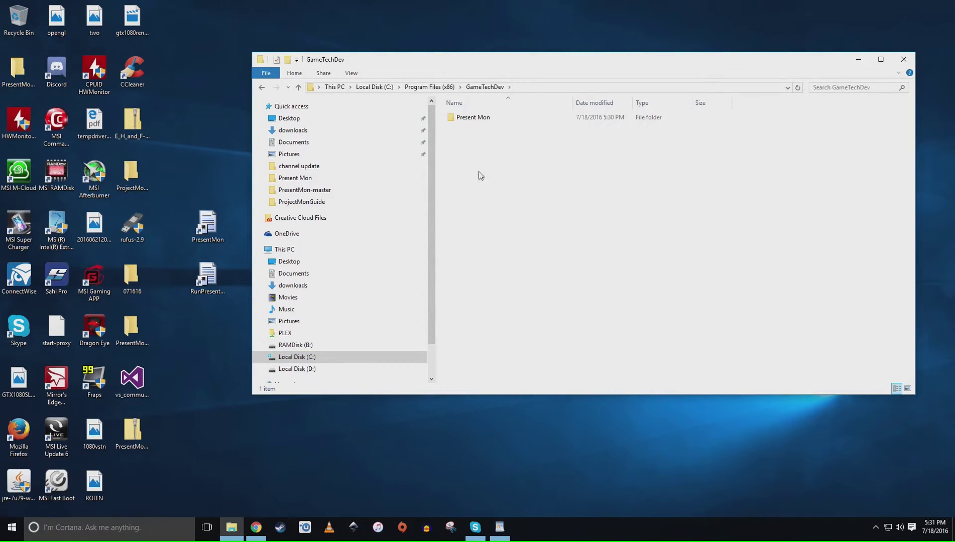
double_click(479, 122)
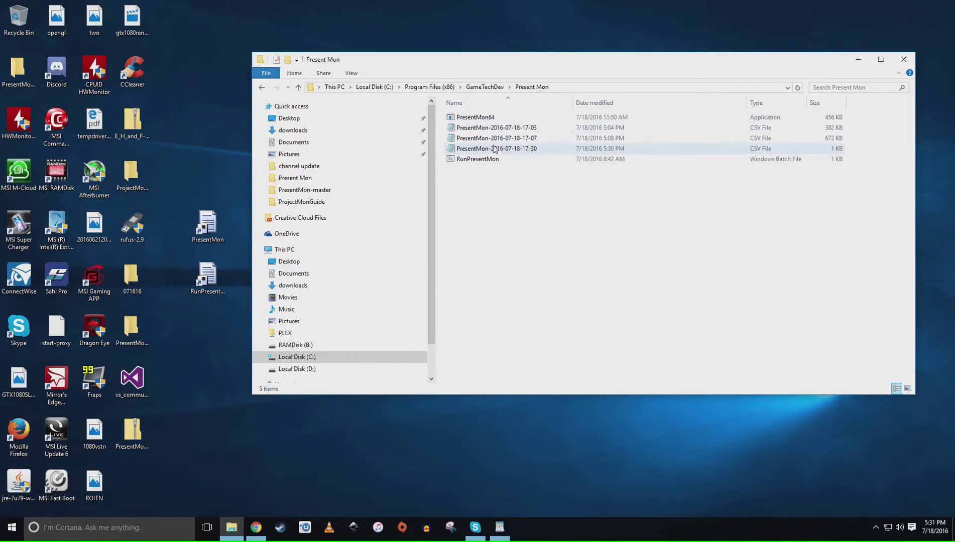
double_click(492, 128)
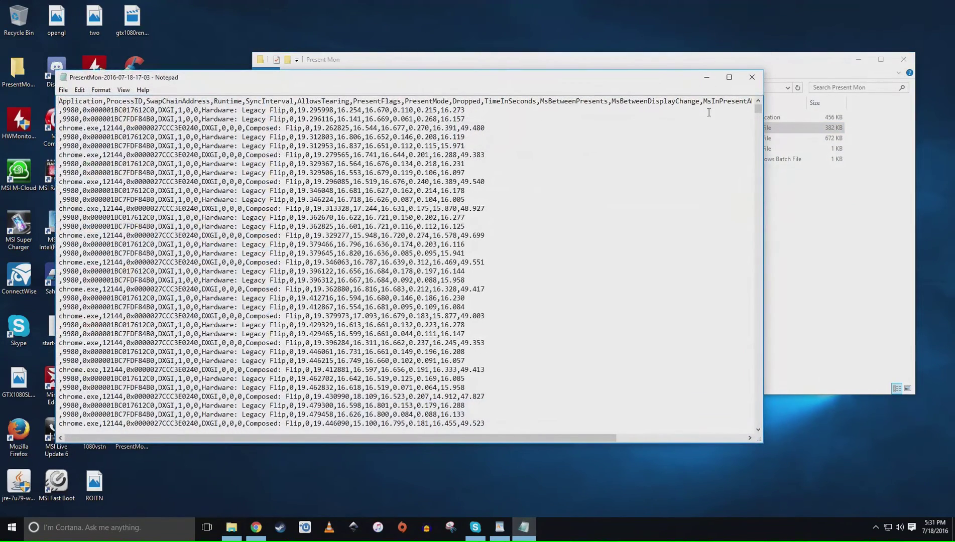
left_click(752, 77)
right_click(533, 127)
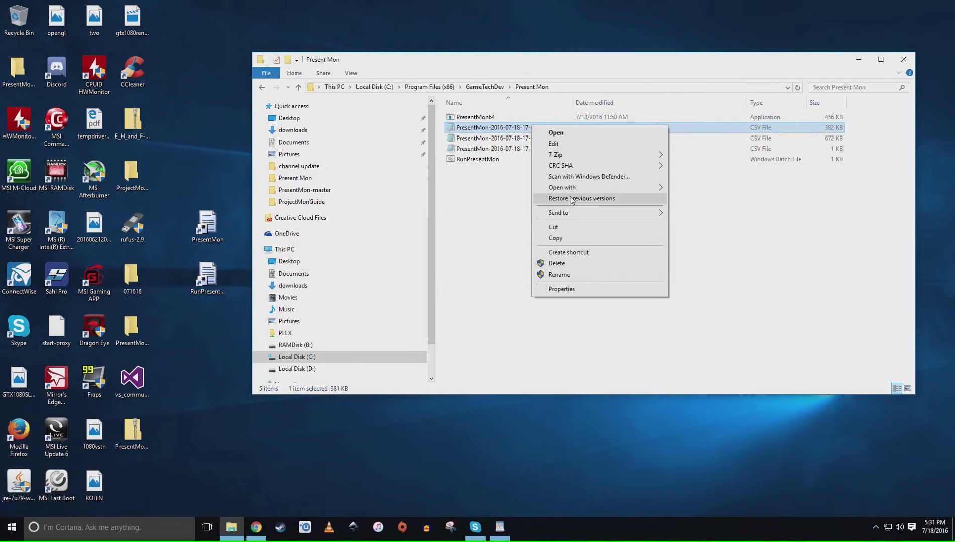
mouse_move(565, 187)
left_click(695, 188)
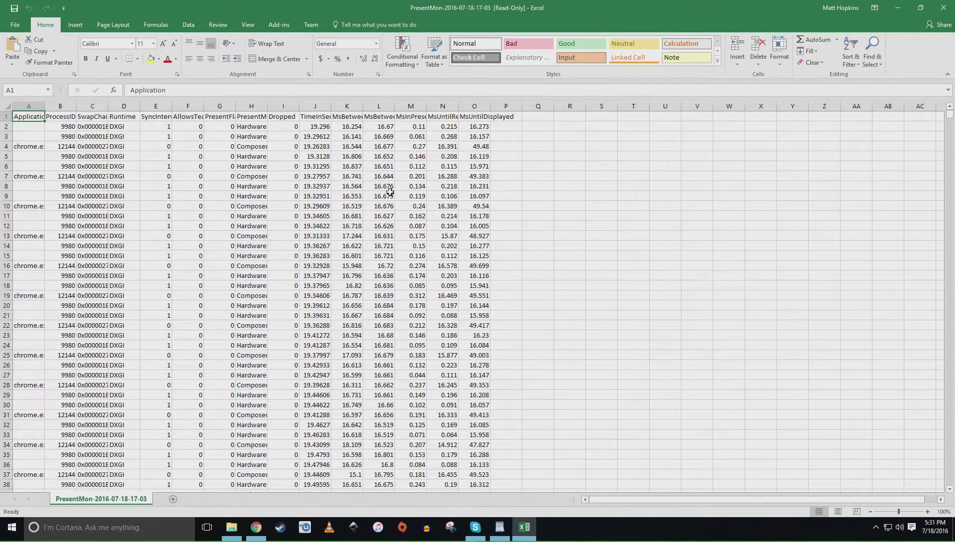
- Widen columns J and K and select column K to read the MsBetweenPresents average (~16.77)
left_click_drag(331, 107, 473, 107)
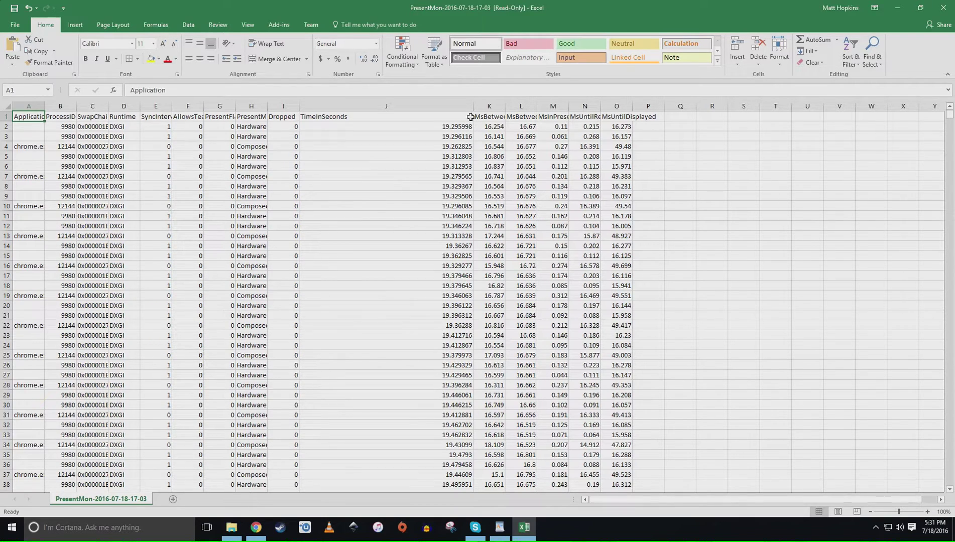
left_click_drag(505, 107, 652, 107)
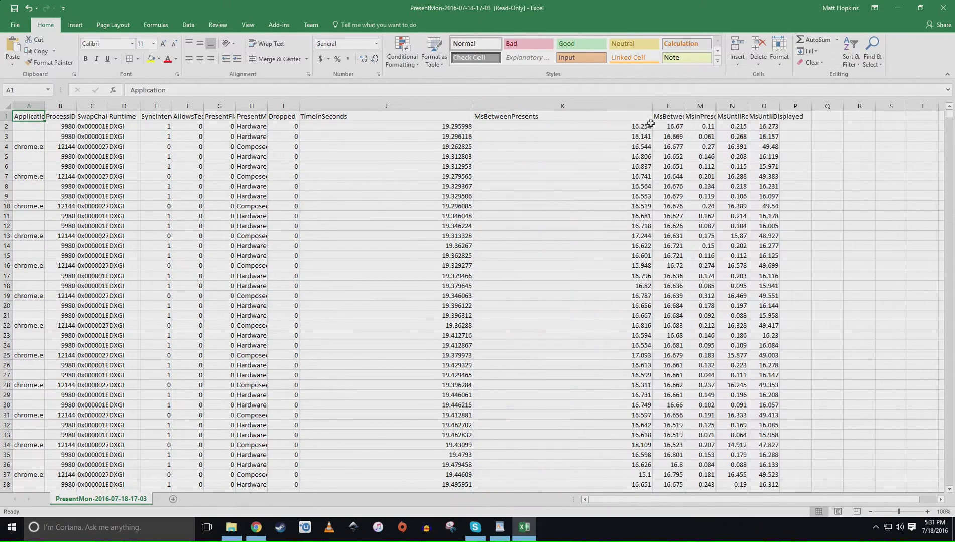
left_click(598, 106)
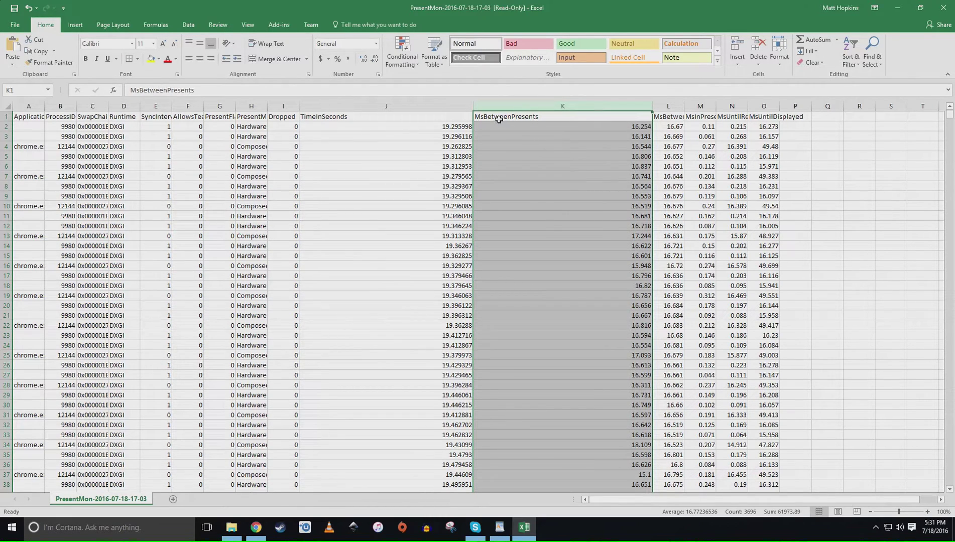
- Launch Calculator via the 'calc' search and start entering 1000 ÷
left_click(627, 131)
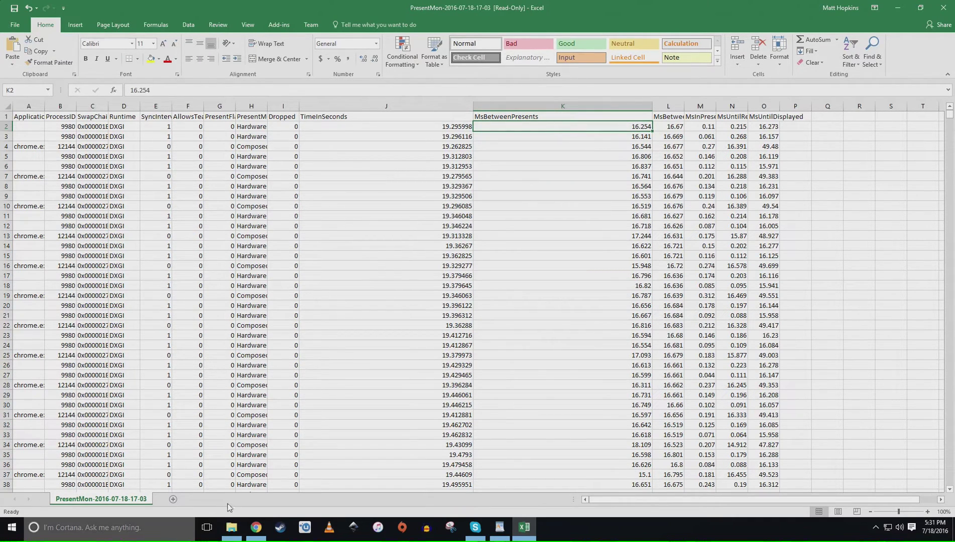
left_click(76, 536)
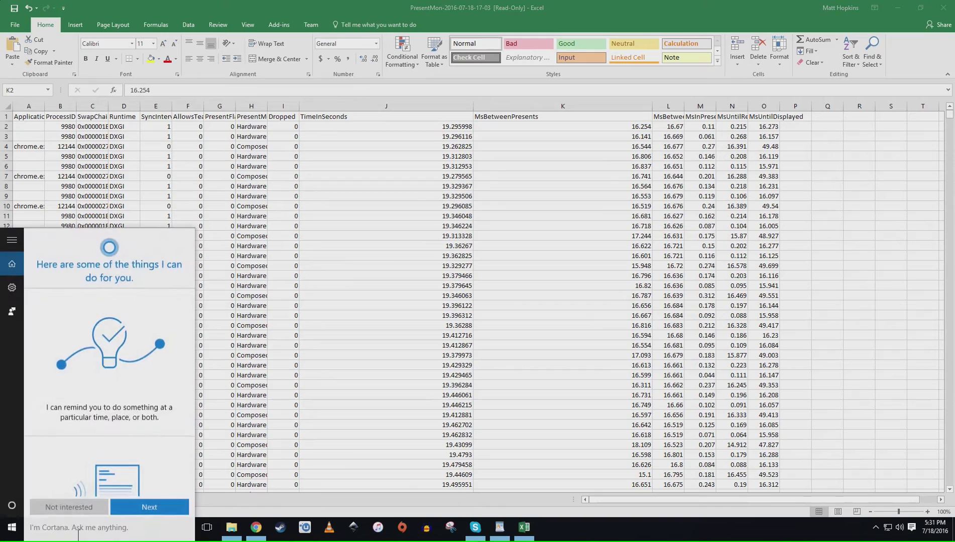
type("calc")
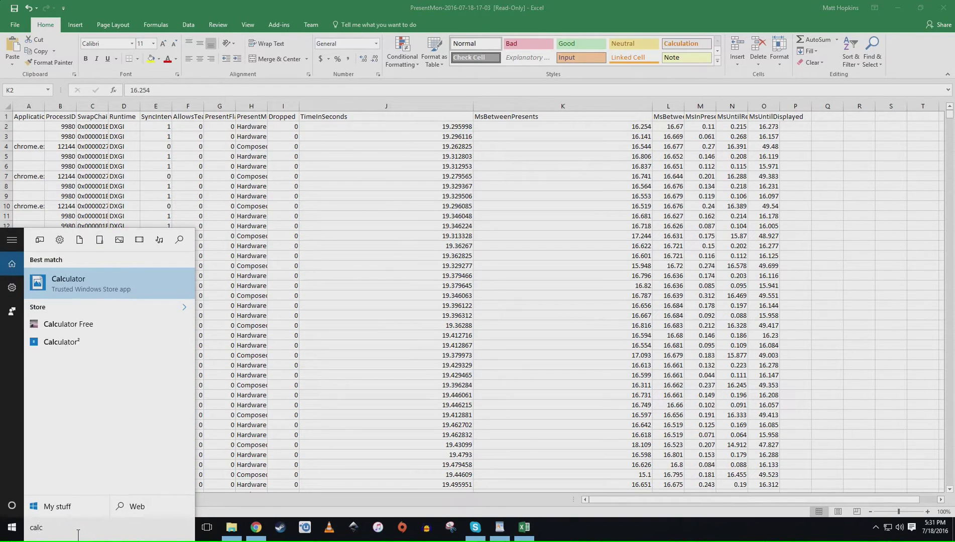
left_click(123, 287)
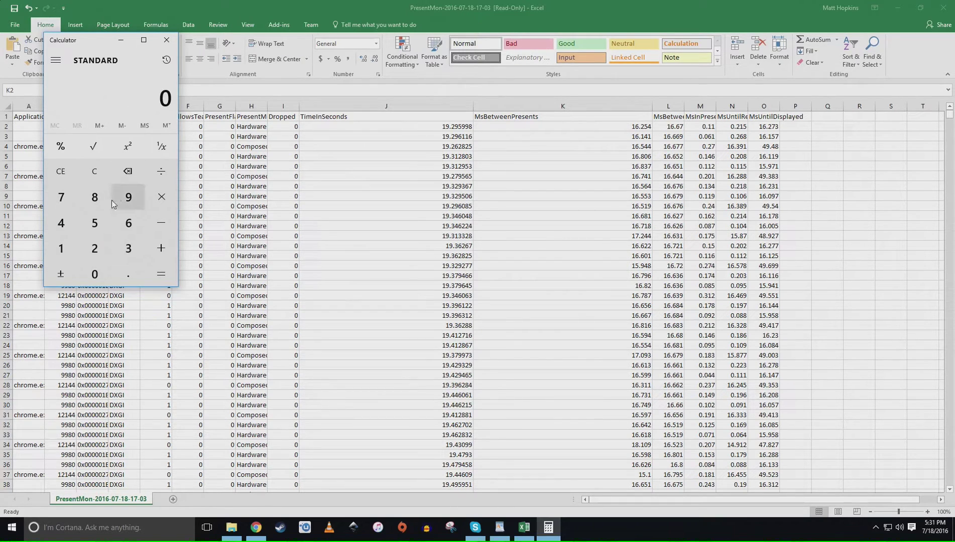
left_click(61, 249)
triple_click(88, 274)
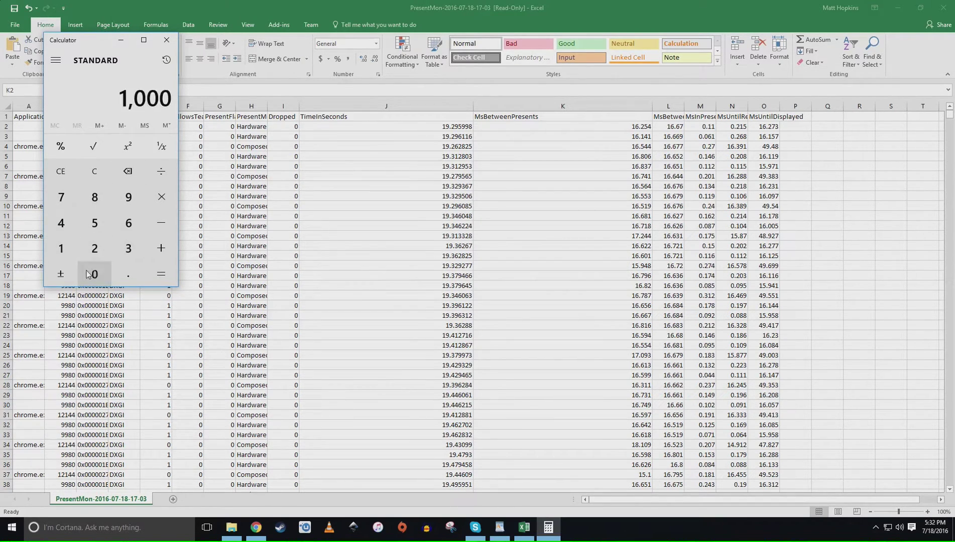
left_click(162, 171)
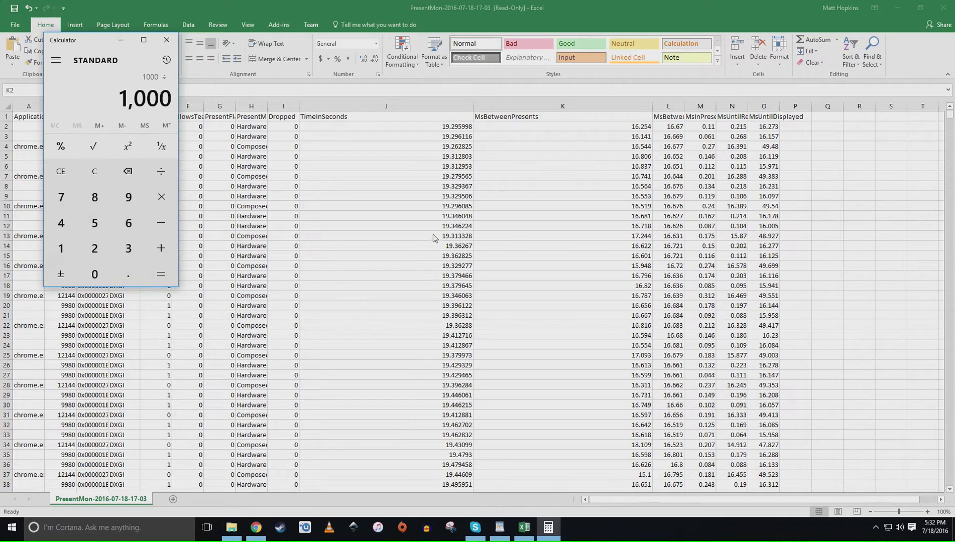
- In the spreadsheet, widen column L and select the first MsBetweenPresents value in K2
left_click(686, 110)
left_click(673, 106)
left_click_drag(684, 107, 794, 107)
left_click(601, 129)
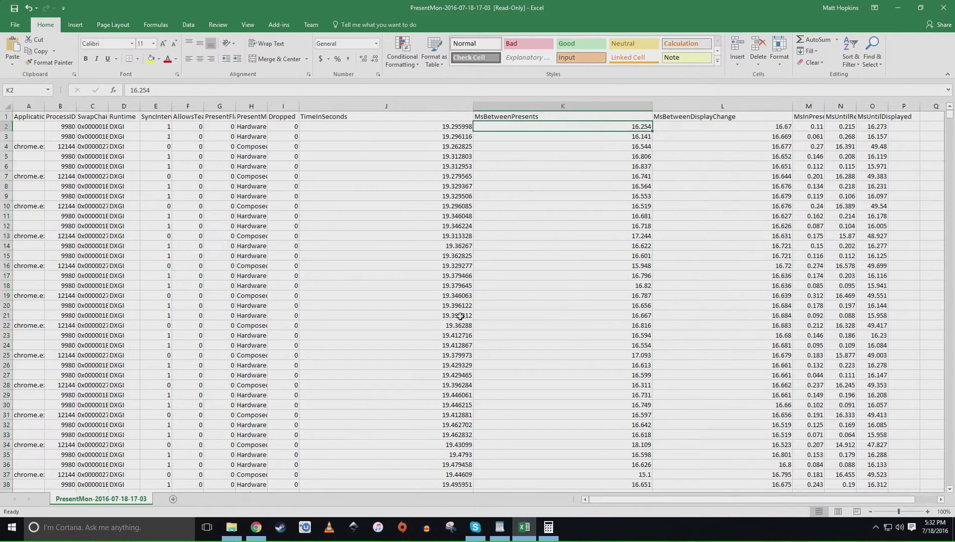
- Clear Calculator and compute 1000 / 16.2 = 61.7283950617284 FPS, then return to Excel
left_click(542, 528)
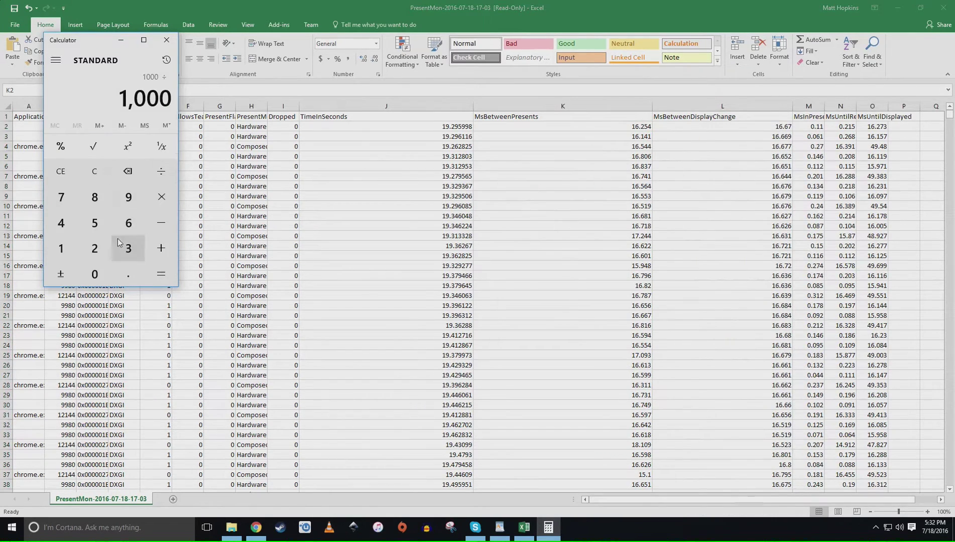
left_click(76, 254)
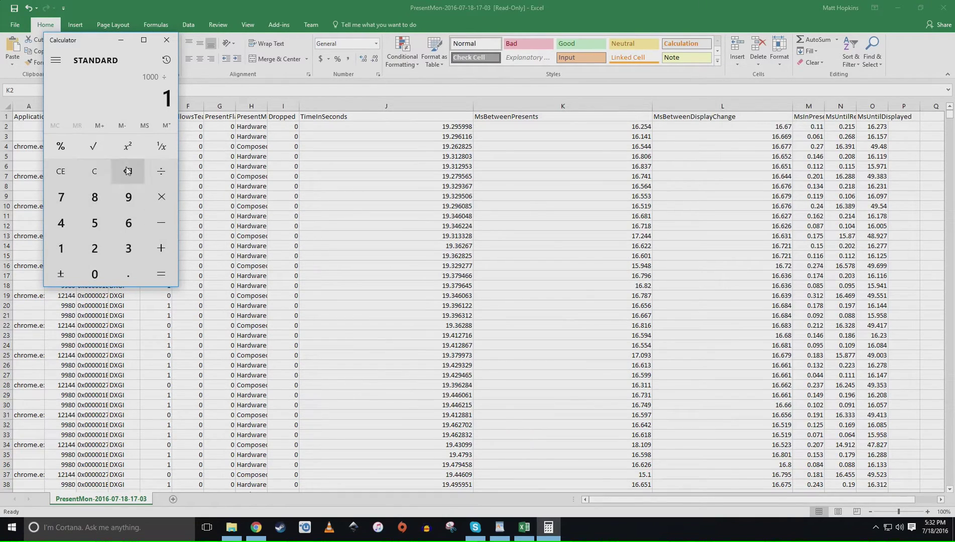
left_click(95, 172)
type("1000")
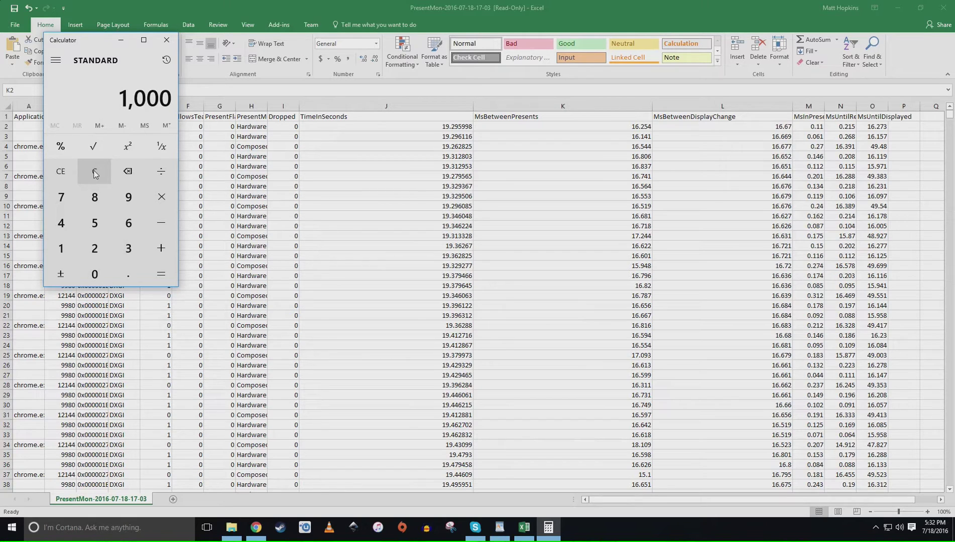
key("slash")
type("1")
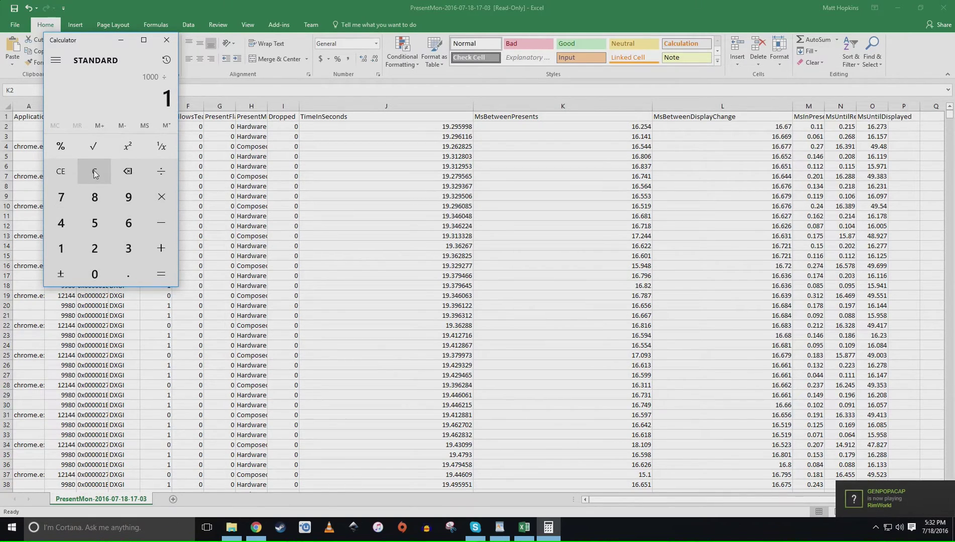
type("6.2")
key("Return")
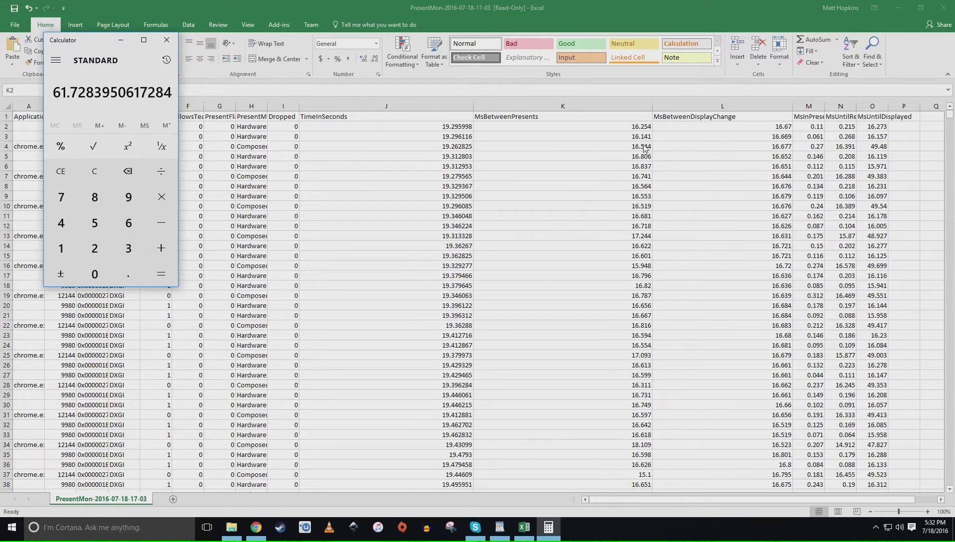
left_click(637, 128)
- Scroll to the bottom of the data and select the empty cell K3697
scroll(633, 251, "down", 11)
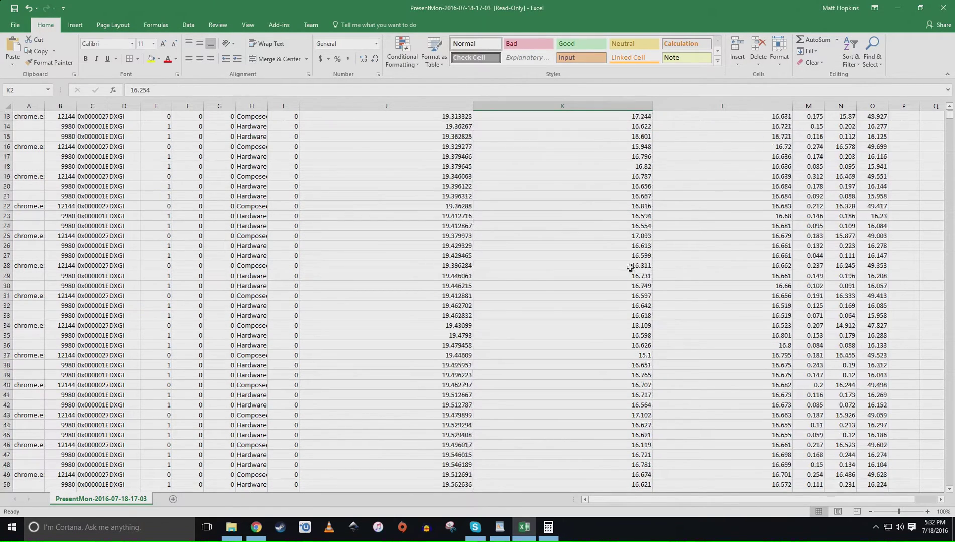
left_click_drag(950, 123, 947, 491)
scroll(661, 467, "down", 5)
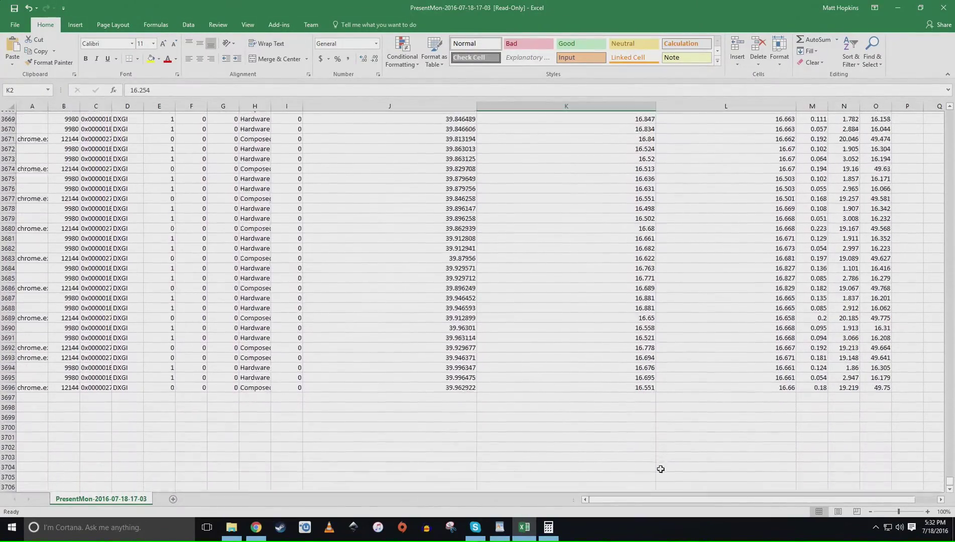
left_click(636, 376)
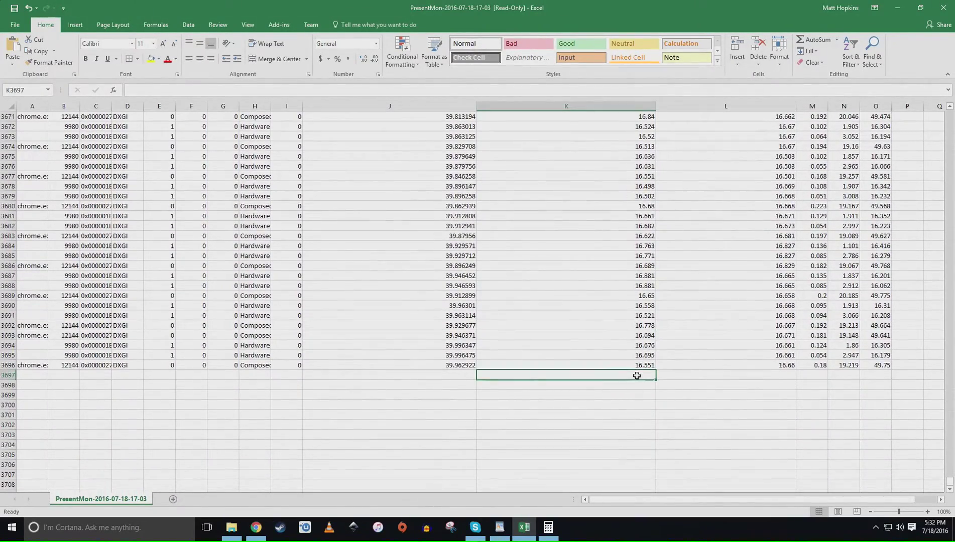
right_click(637, 377)
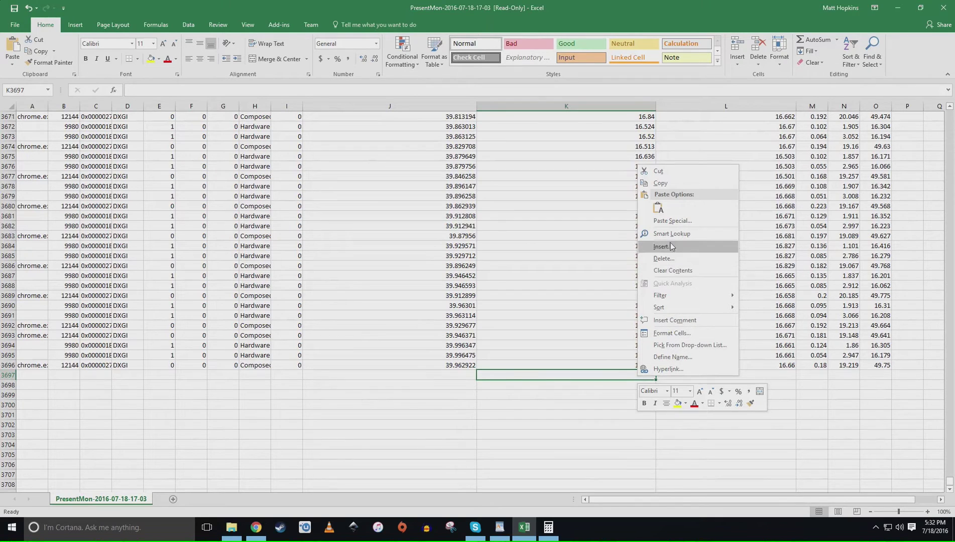
left_click(586, 376)
- Insert =AVERAGE(K2:K3696) in K3697, giving 16.77236536
left_click(114, 91)
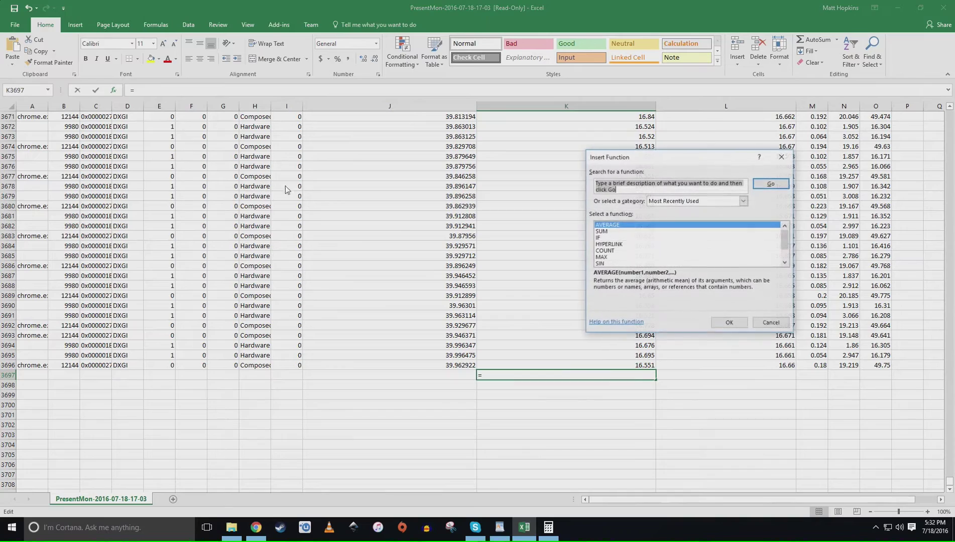
left_click(626, 226)
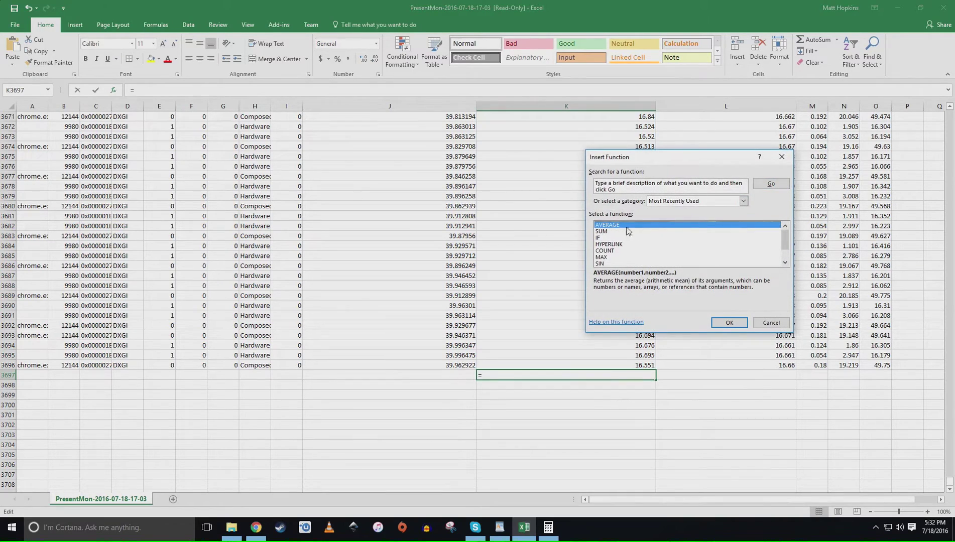
left_click(729, 323)
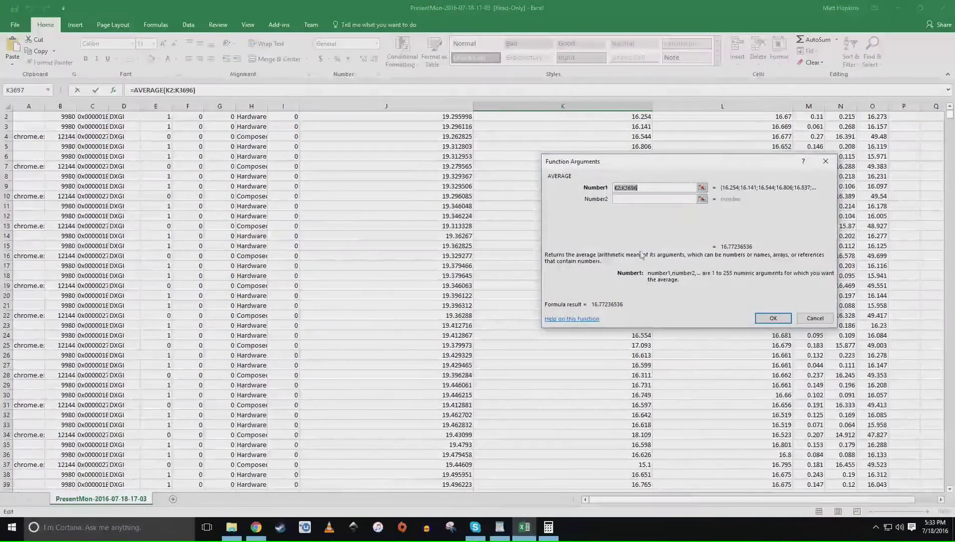
left_click(629, 126)
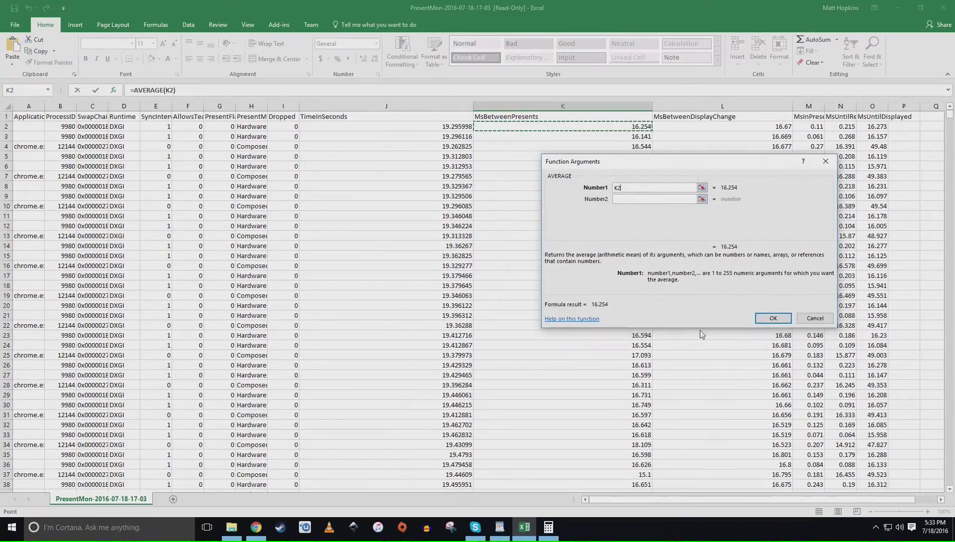
left_click_drag(950, 115, 949, 480)
left_click(611, 486, "shift")
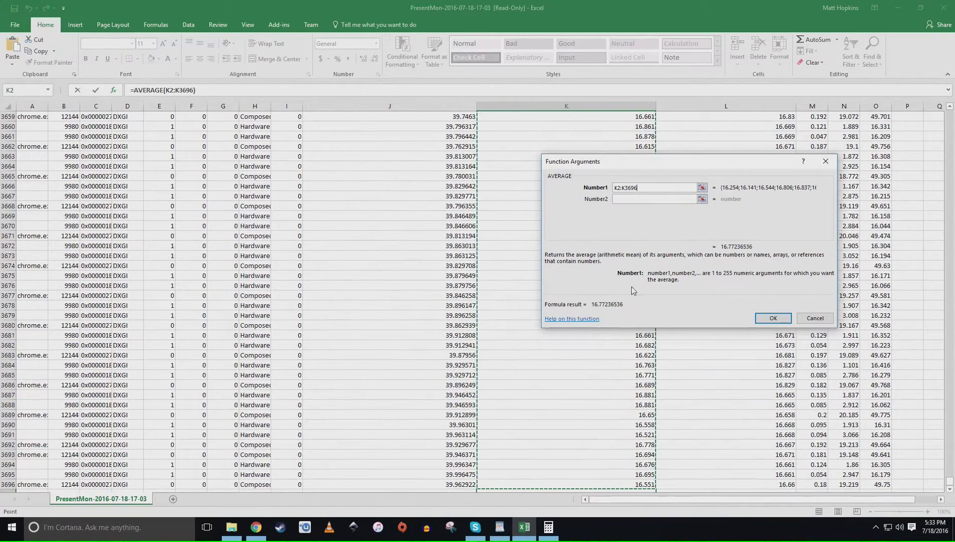
left_click(774, 318)
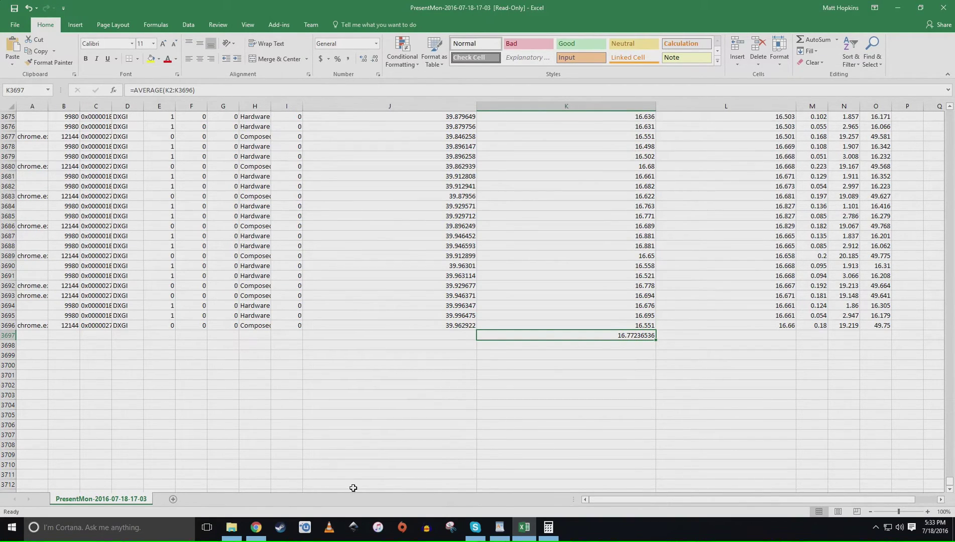
- Compute 1000 ÷ 16.7 = 59.88023952095808 FPS in Calculator, then close it
left_click(145, 527)
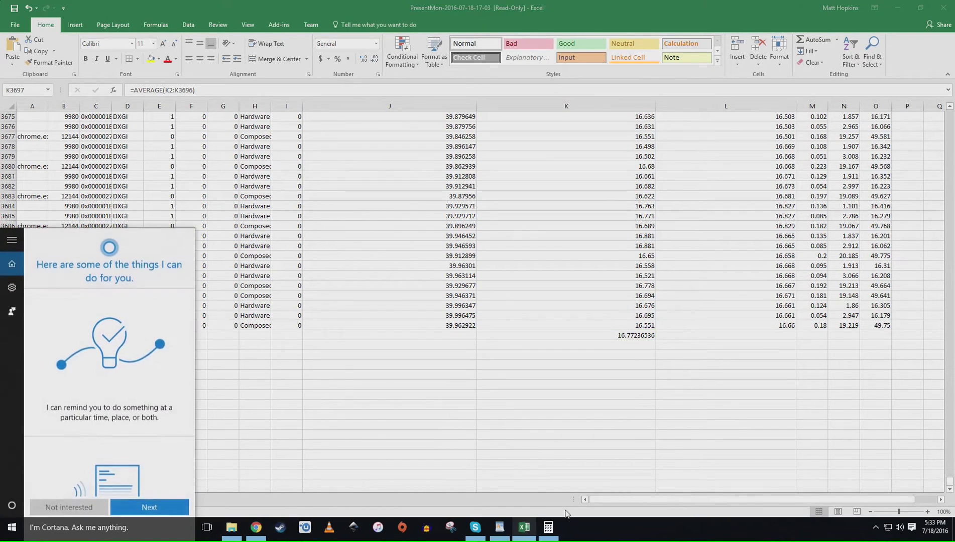
left_click(548, 528)
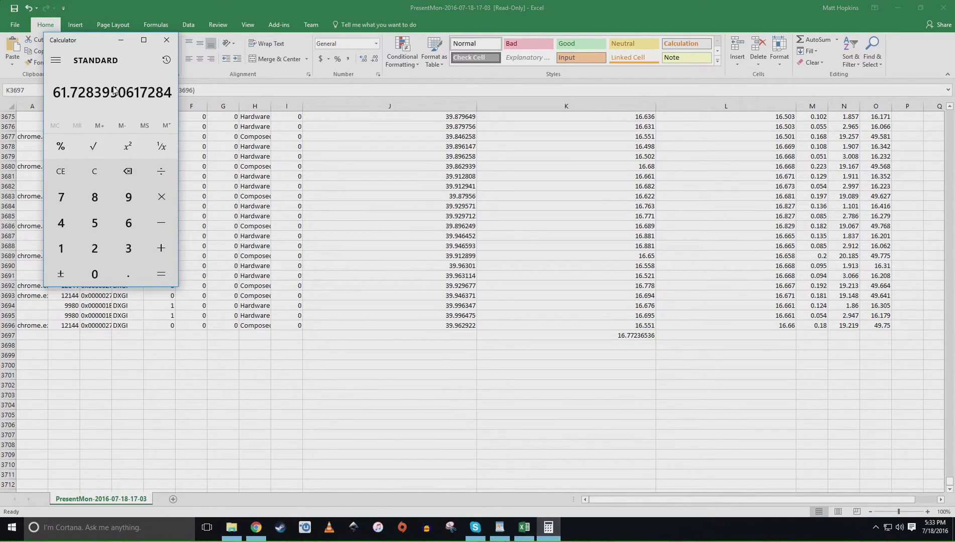
left_click(90, 173)
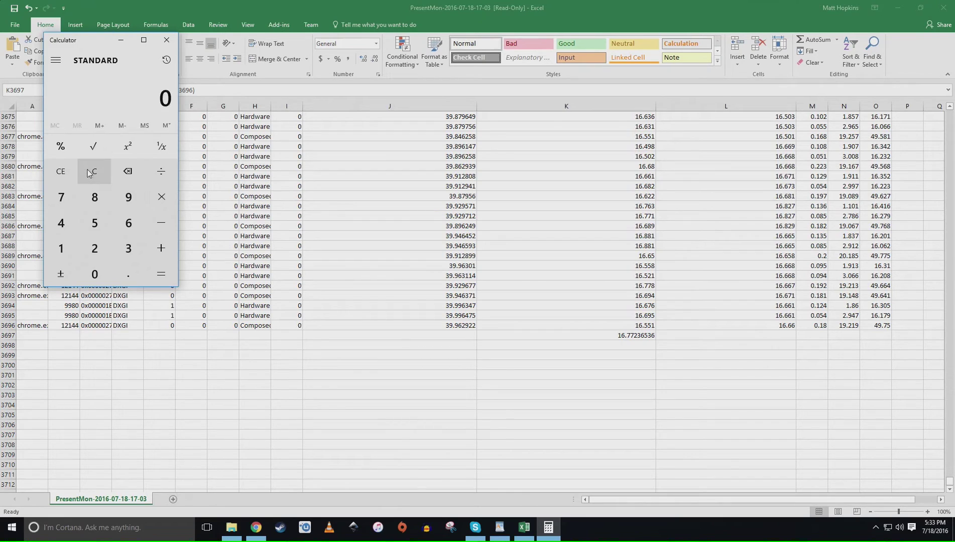
type("1000 ÷ 16.7")
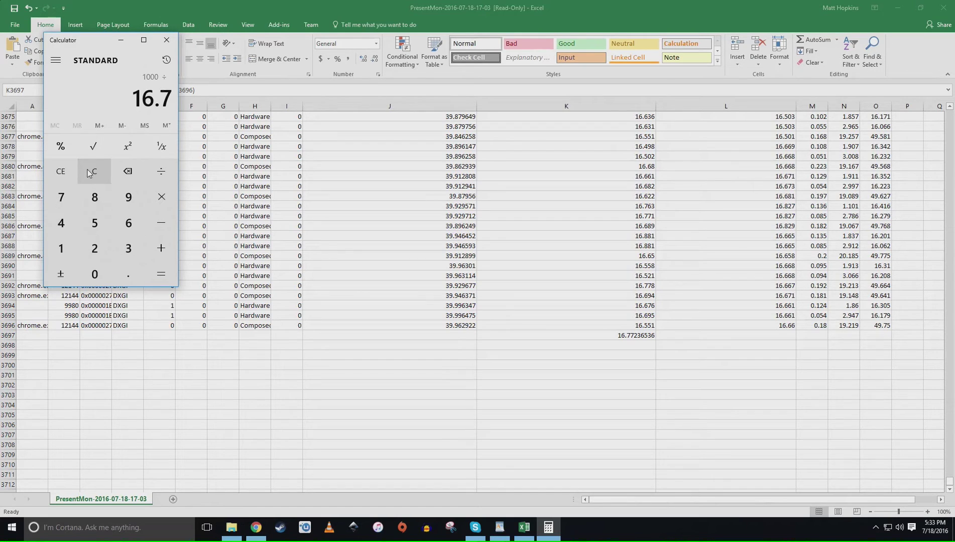
key("Return")
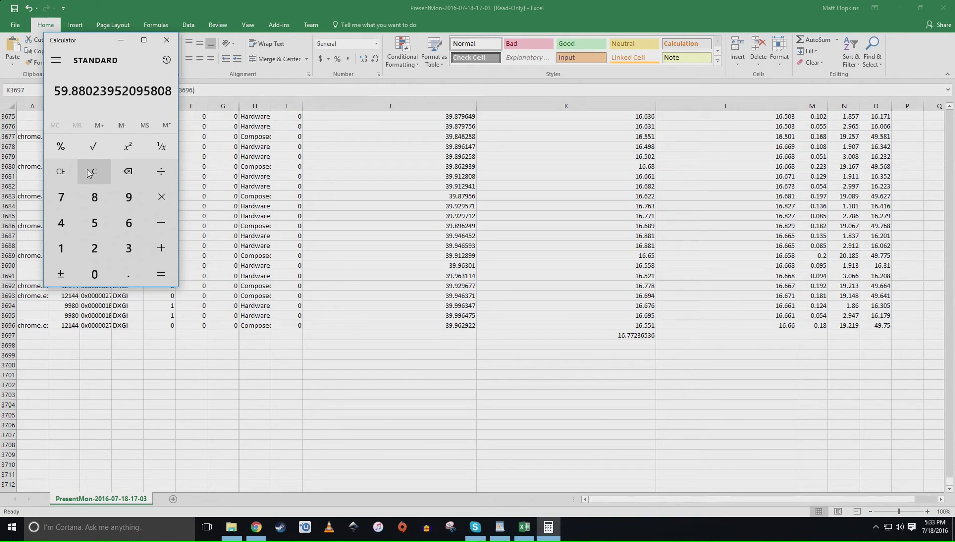
left_click(167, 40)
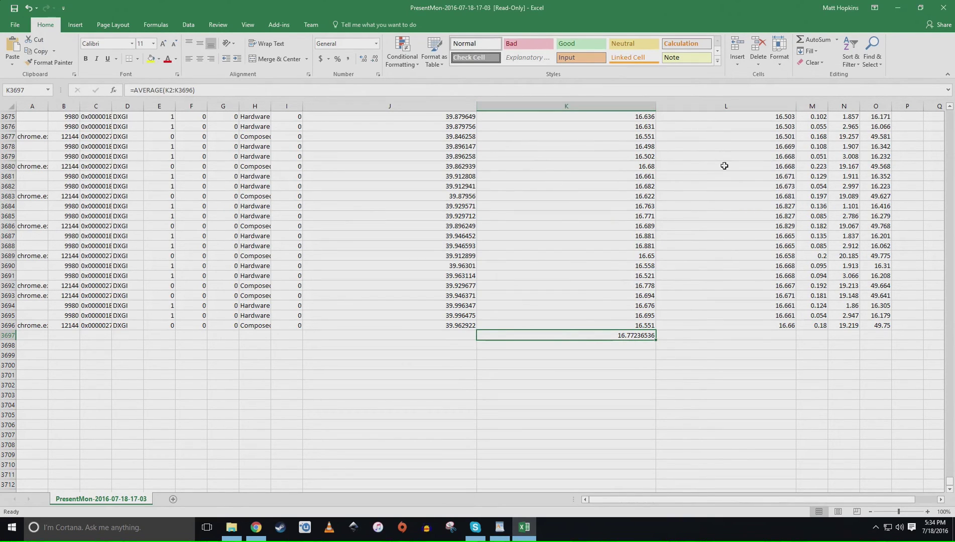
- Scroll back to the top of the log and widen column M to show the MsInPresentAPI header
scroll(642, 182, "up", 20)
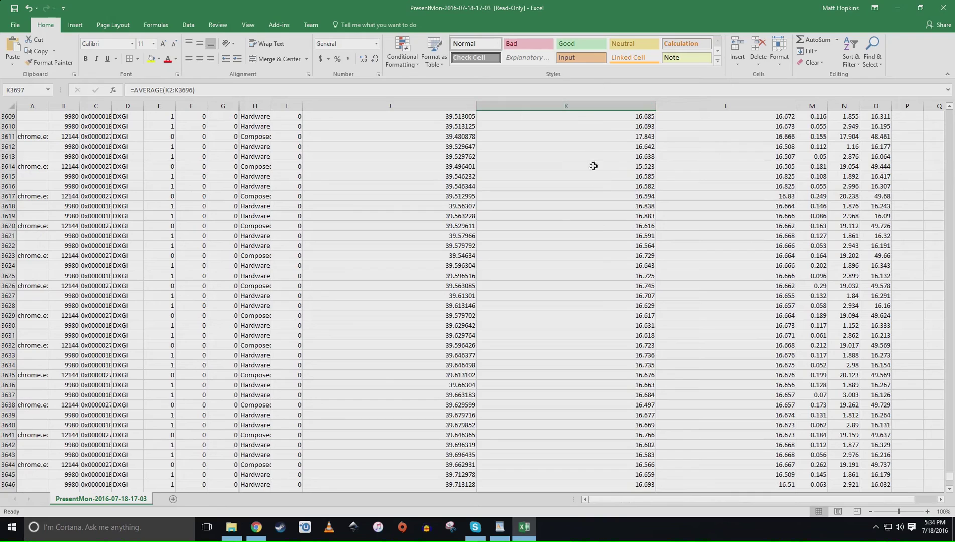
scroll(601, 145, "up", 13)
scroll(601, 145, "up", 15)
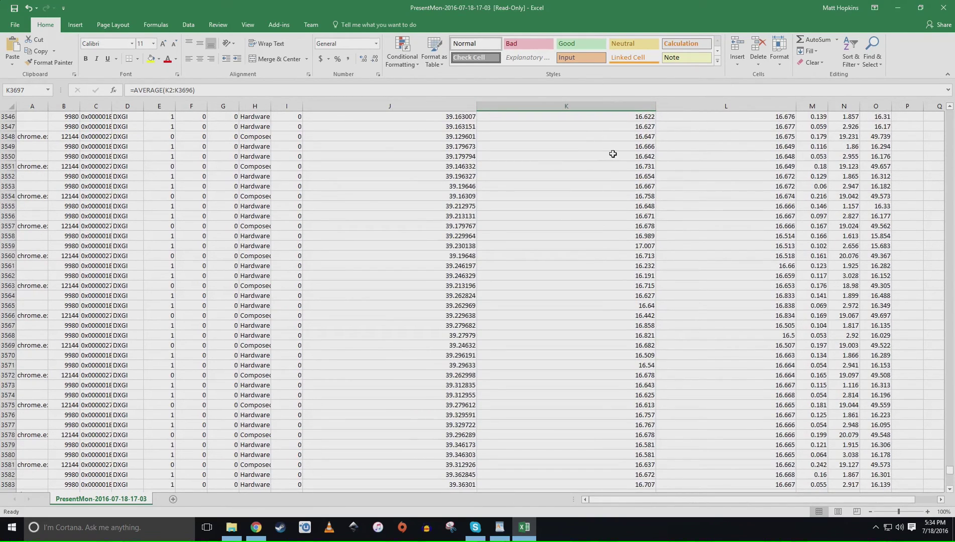
scroll(613, 146, "up", 14)
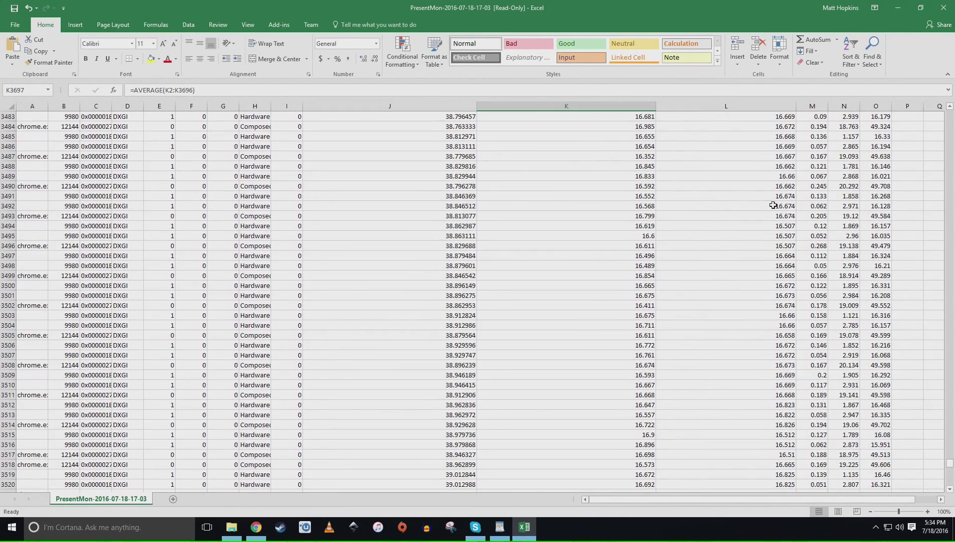
left_click_drag(952, 466, 951, 118)
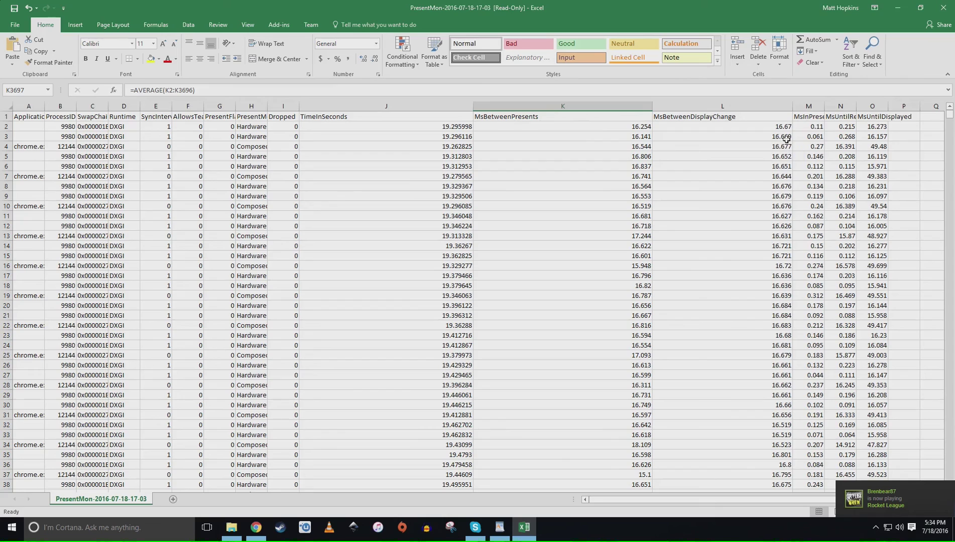
left_click_drag(827, 107, 854, 107)
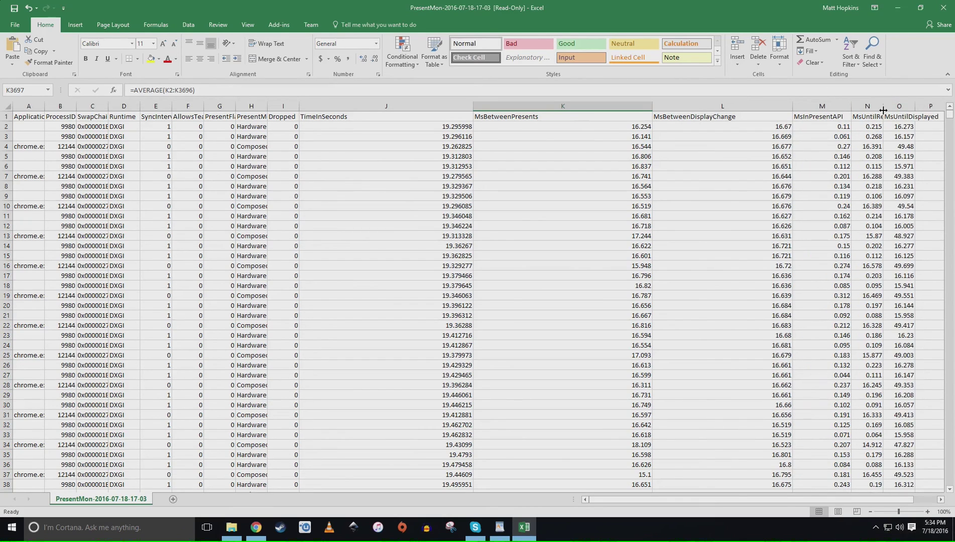